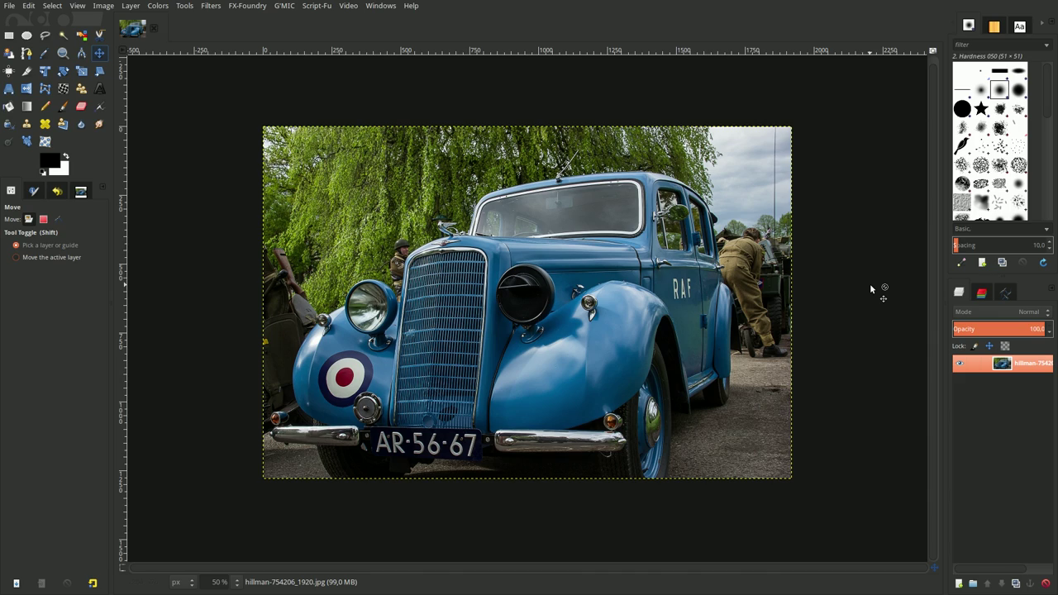
# Step: Duplicate the photo layer twice, hide the bottom layer, and nudge the top copy's Curves black point right
pyautogui.click(1015, 583)
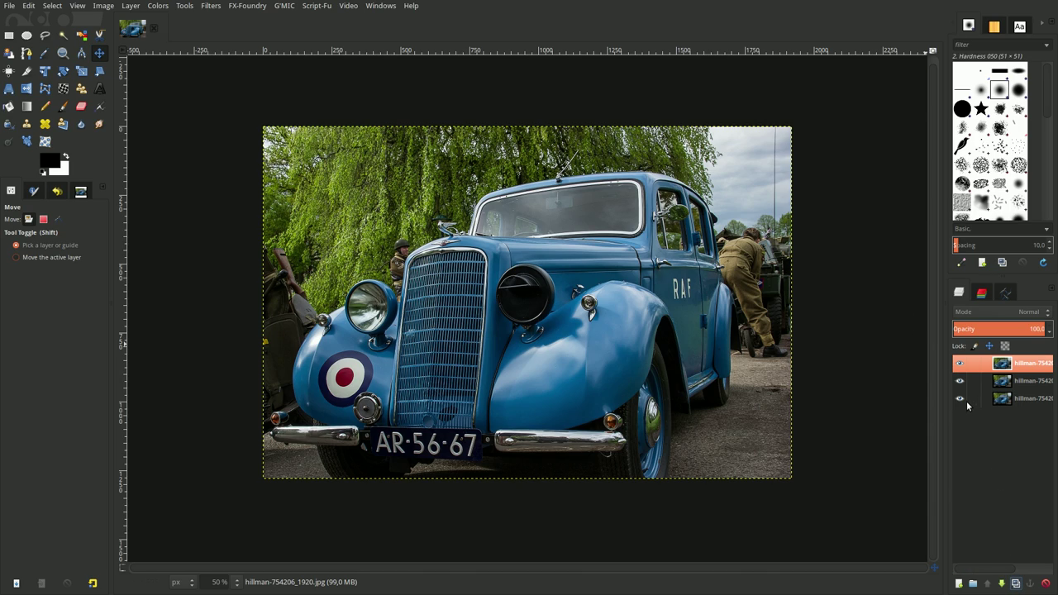
pyautogui.click(961, 398)
pyautogui.click(158, 6)
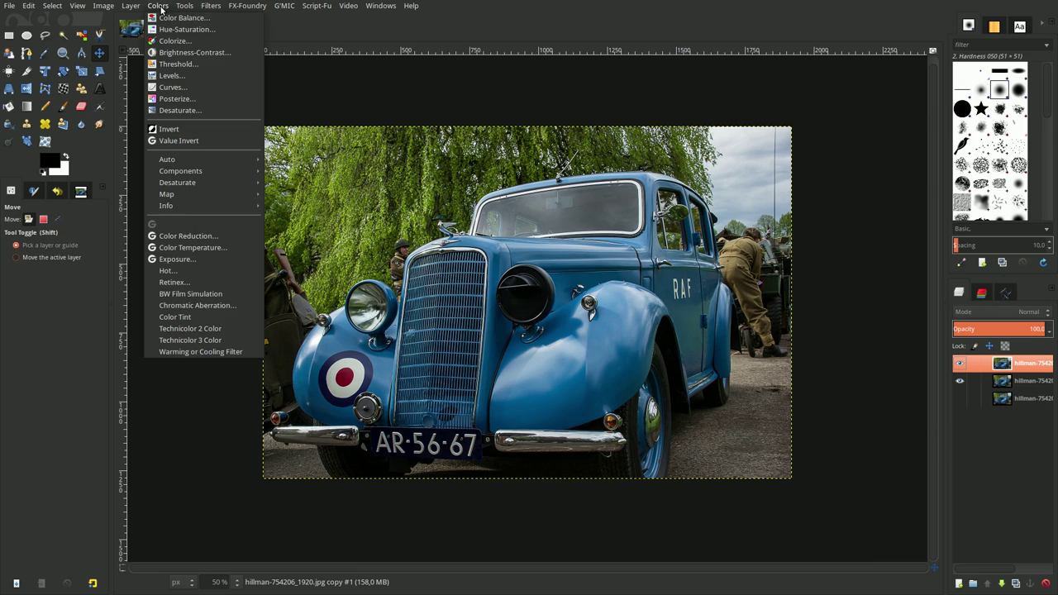
pyautogui.click(172, 76)
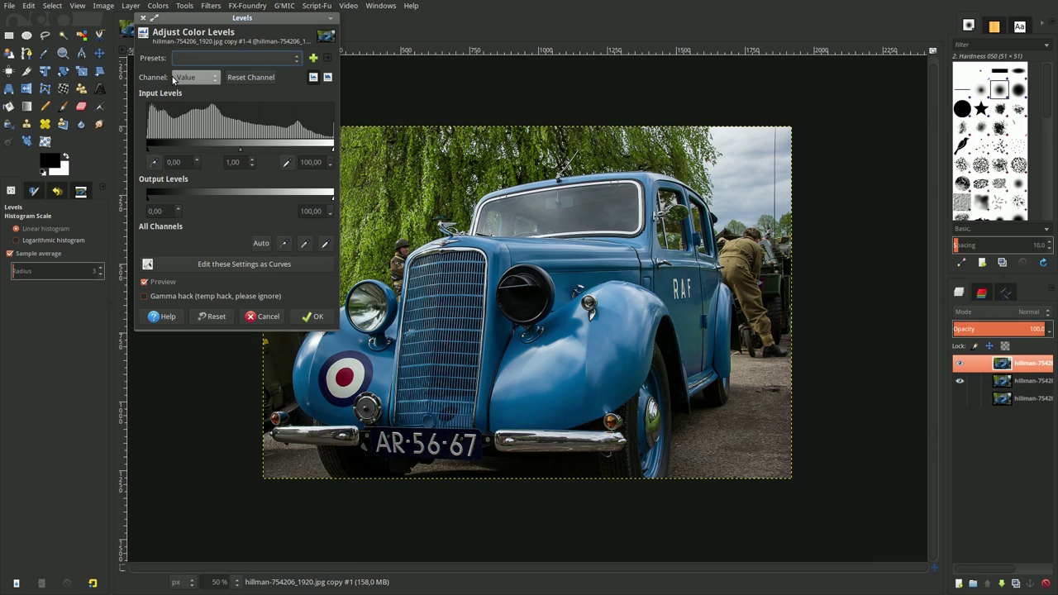
pyautogui.click(261, 265)
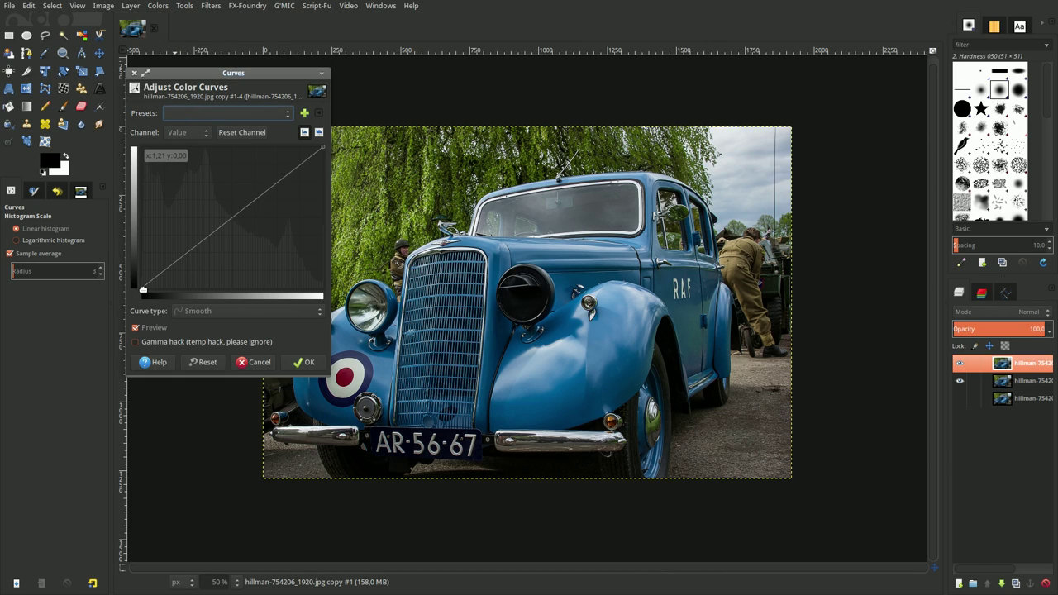
pyautogui.click(141, 289)
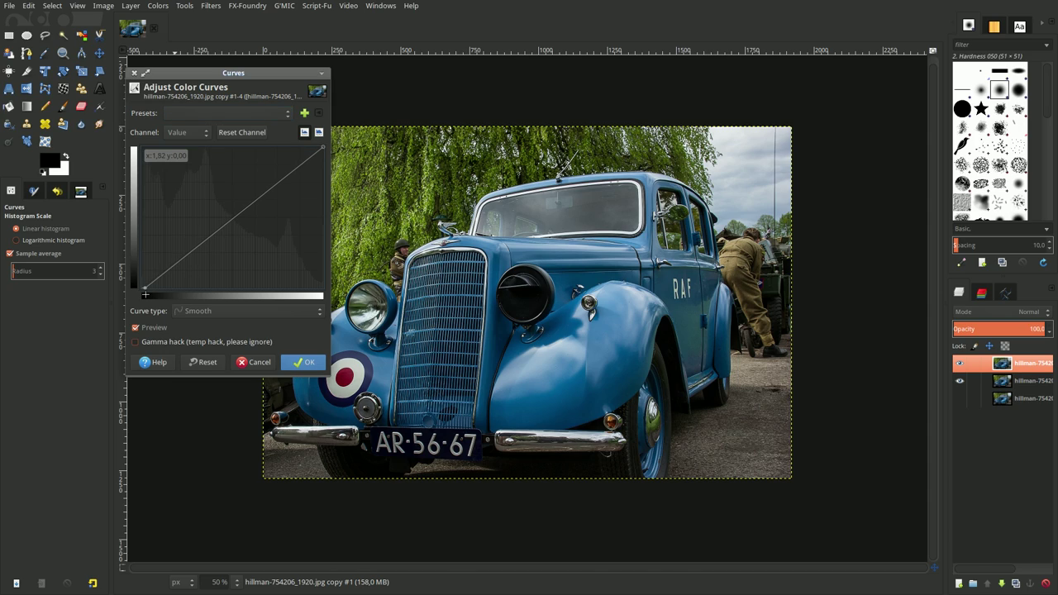
pyautogui.moveTo(141, 289); pyautogui.dragTo(153, 311)
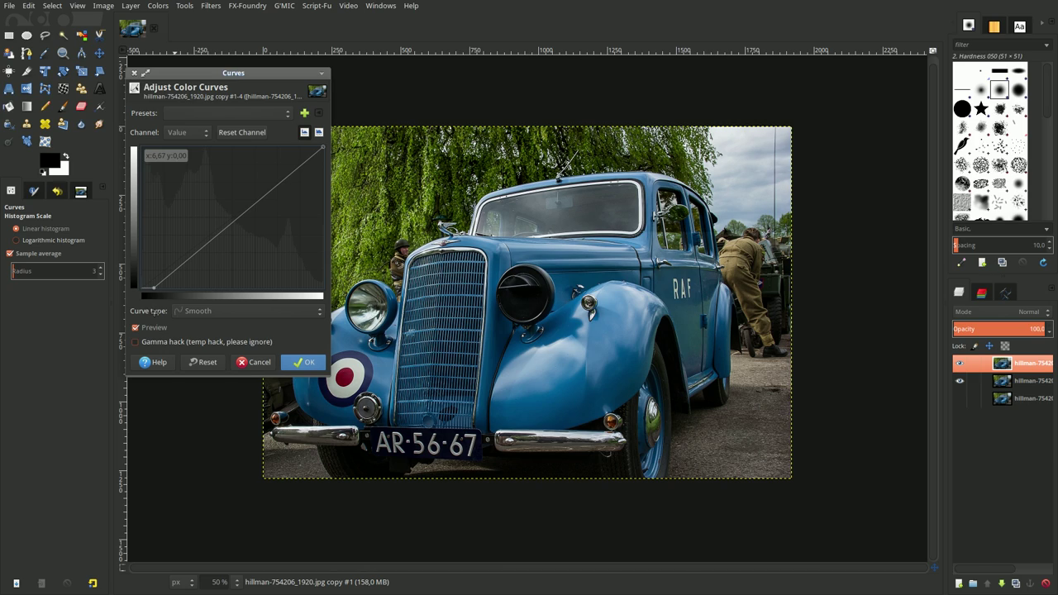
pyautogui.click(298, 361)
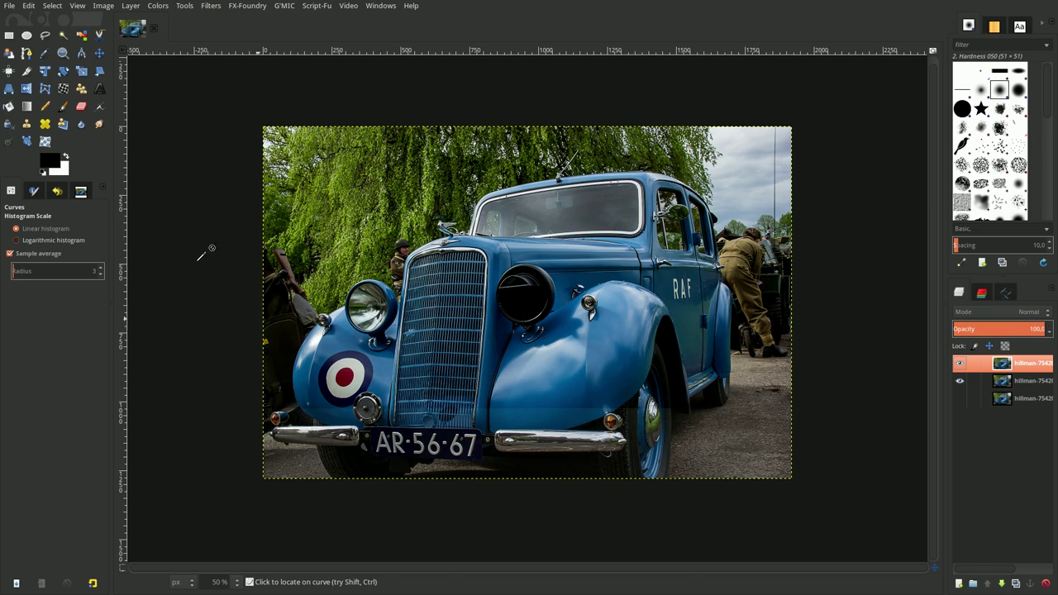
# Step: Draw a 1520×1002 rectangular selection framing the car
pyautogui.press('m')
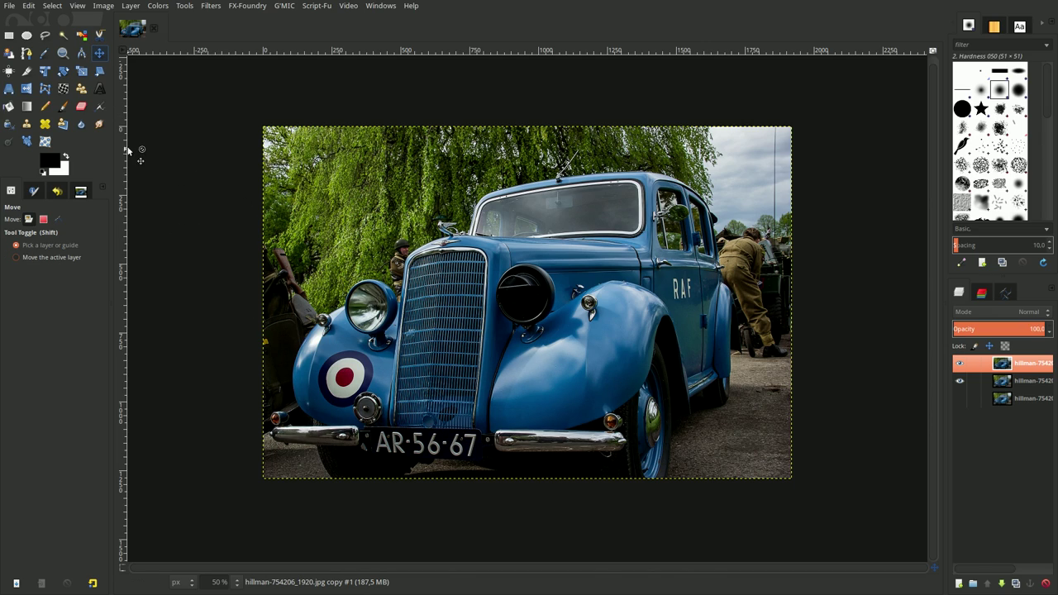
pyautogui.click(9, 36)
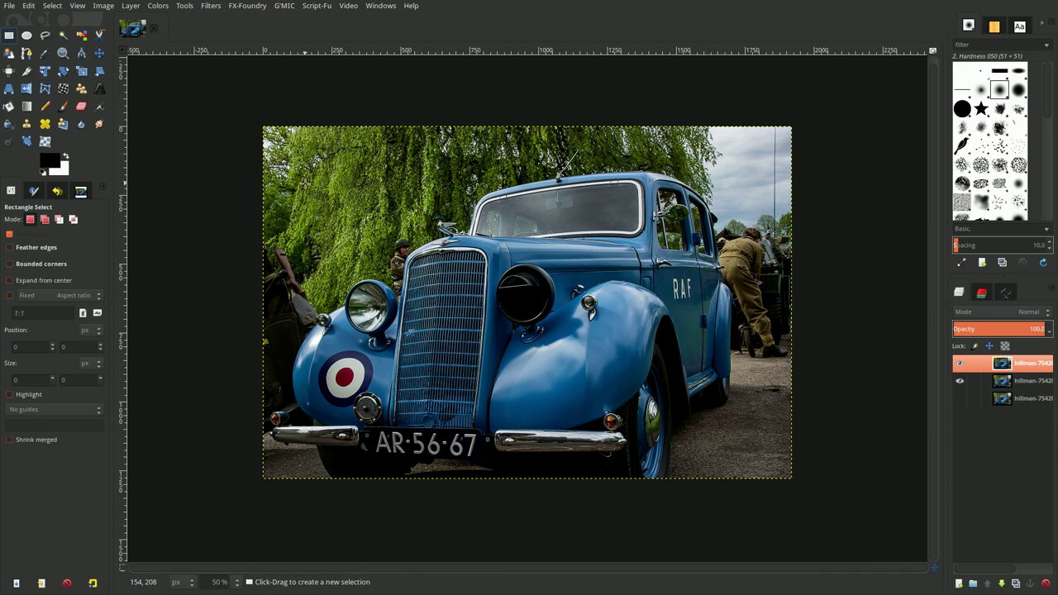
pyautogui.moveTo(309, 167)
pyautogui.mouseDown()
pyautogui.moveTo(501, 377)
pyautogui.moveTo(723, 440)
pyautogui.mouseUp()
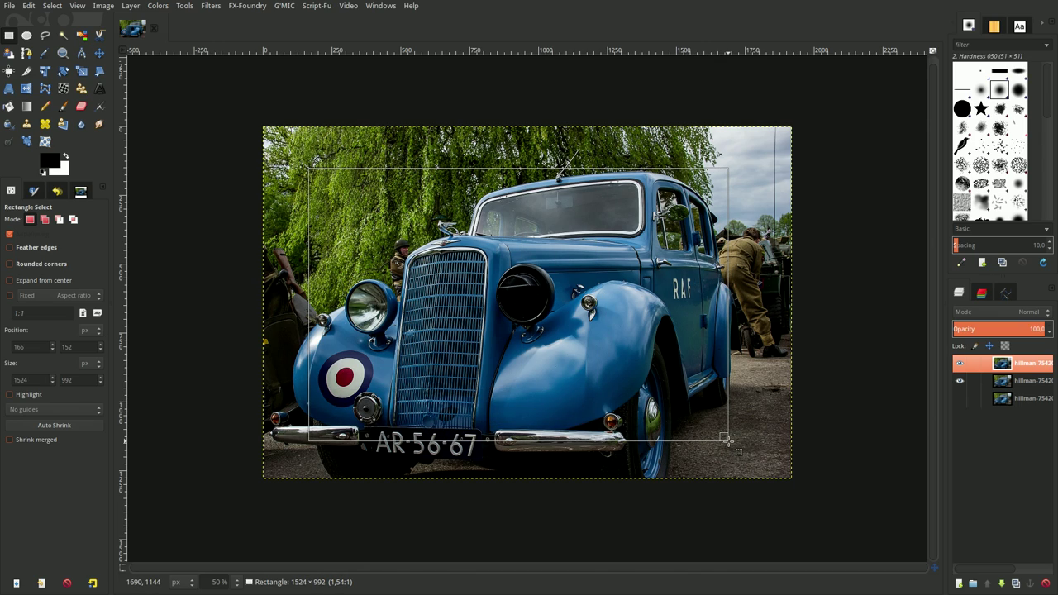
pyautogui.moveTo(723, 441)
pyautogui.mouseDown()
pyautogui.moveTo(735, 444)
pyautogui.moveTo(725, 442)
pyautogui.mouseUp()
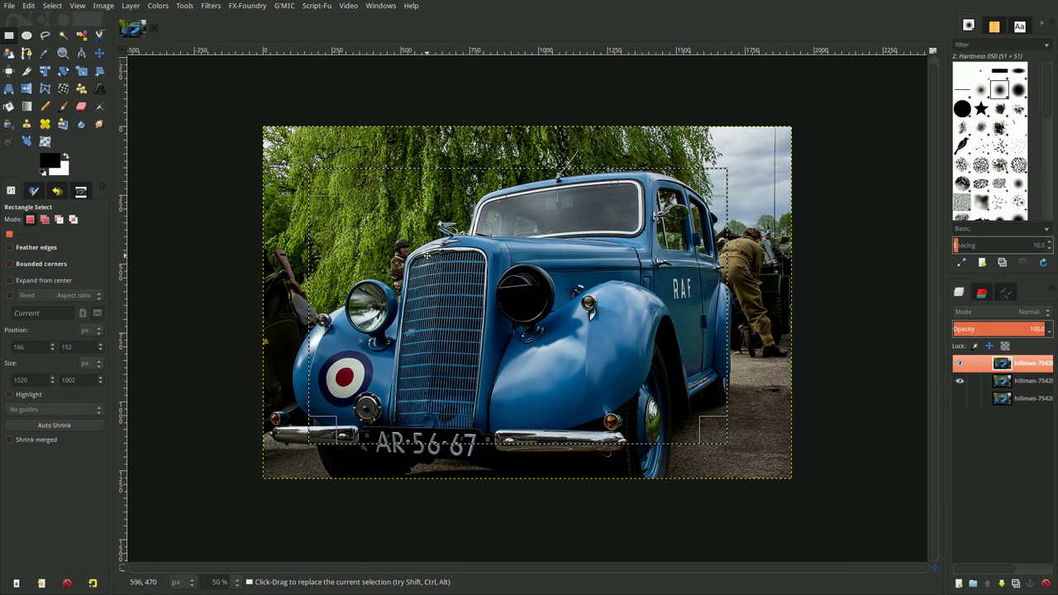
pyautogui.press('Return')
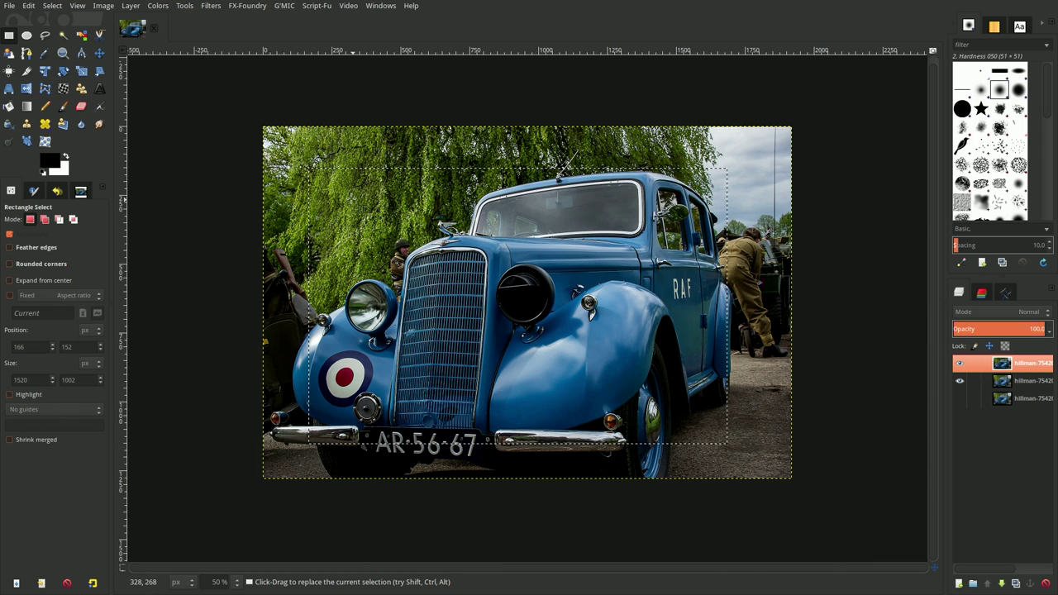
# Step: Feather the selection by 250 px
pyautogui.click(50, 10)
pyautogui.click(70, 107)
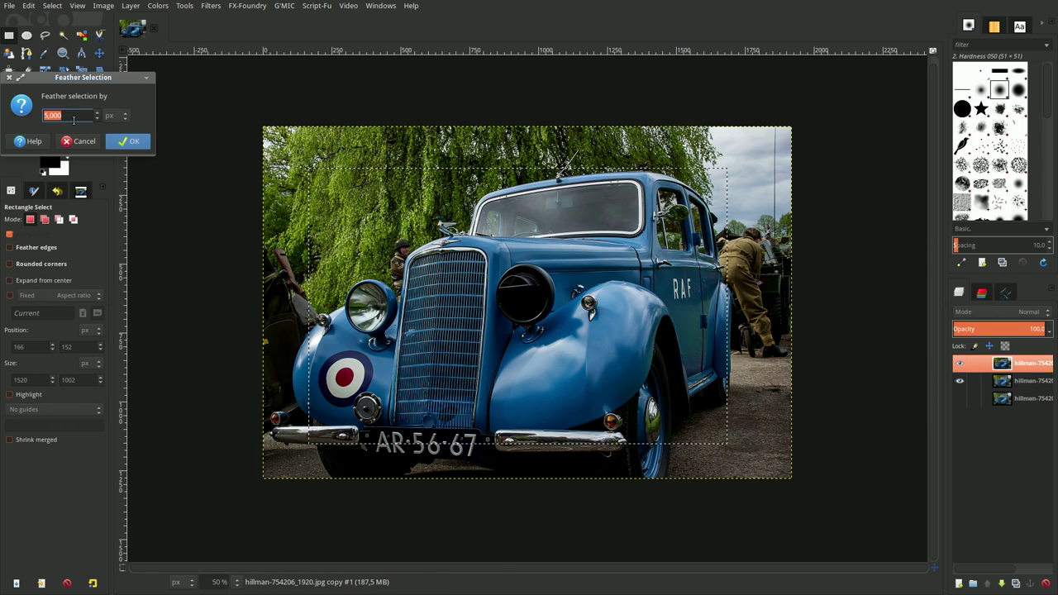
pyautogui.write('250')
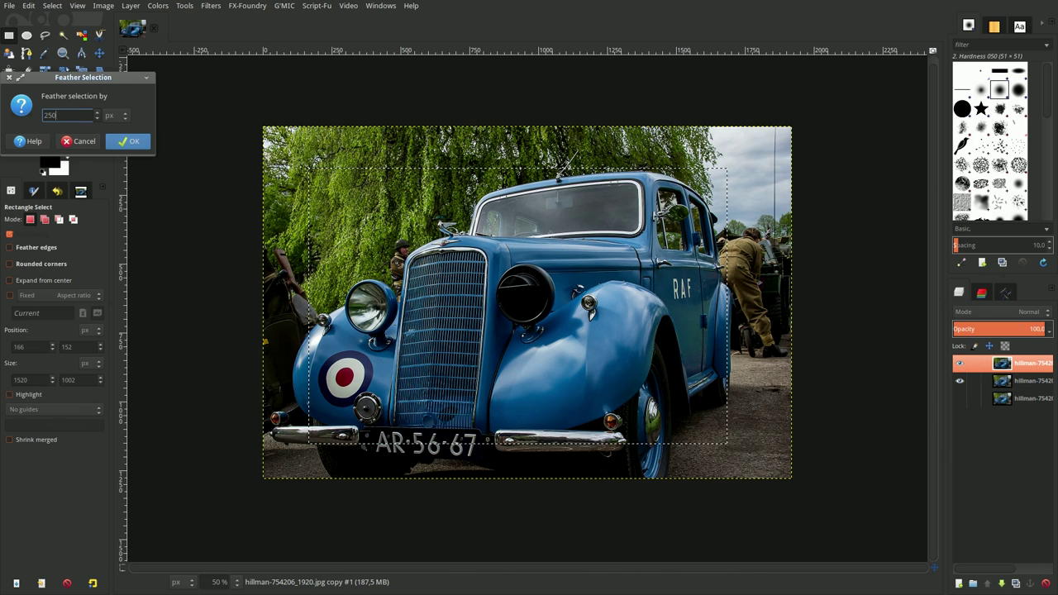
pyautogui.press('Return')
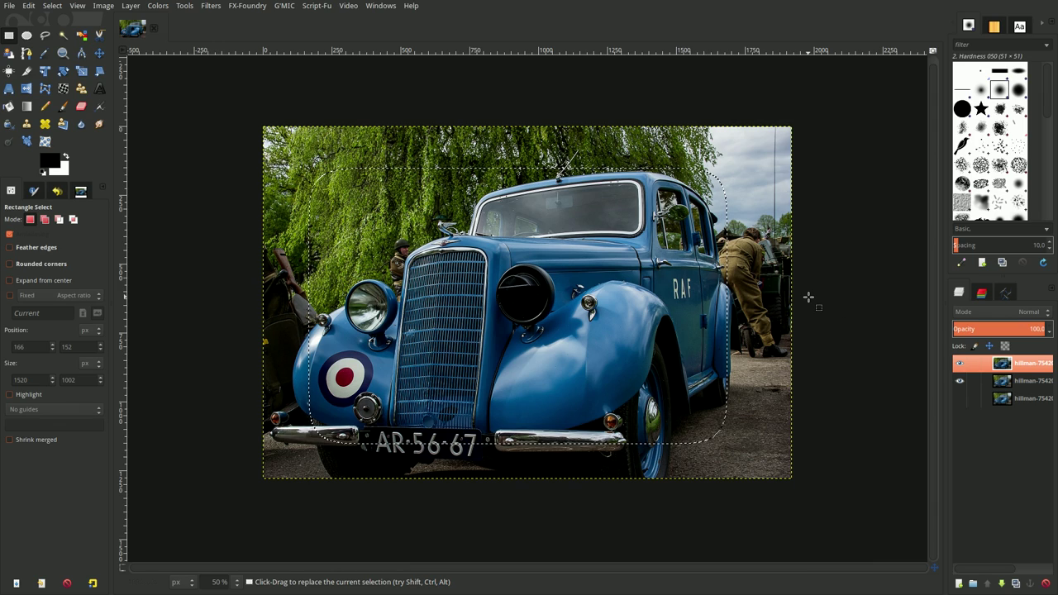
pyautogui.moveTo(1024, 364)
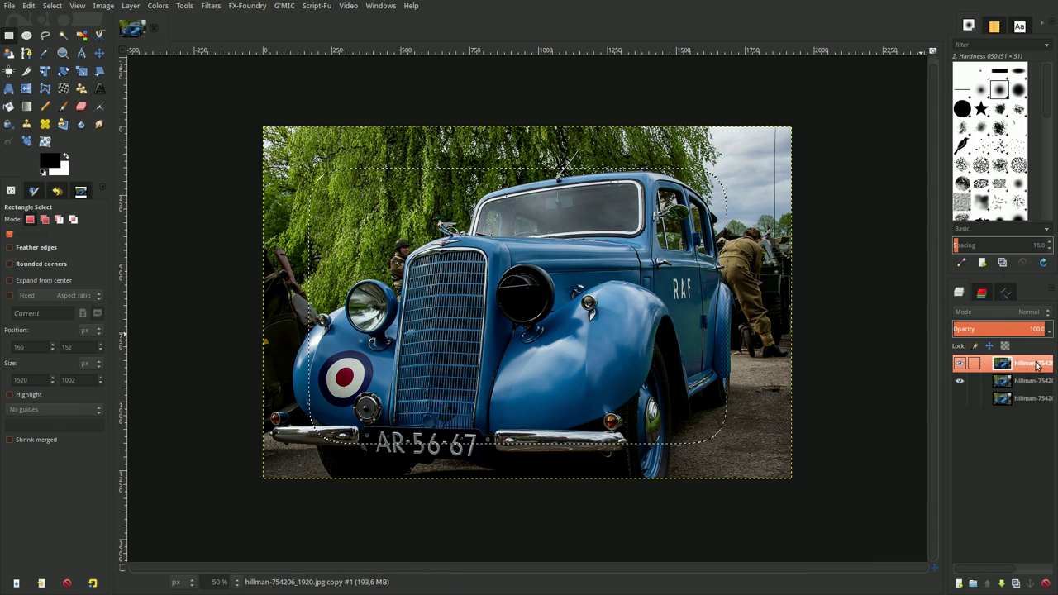
# Step: Add a Selection-based layer mask to the top layer and invert the mask
pyautogui.rightClick(1037, 366)
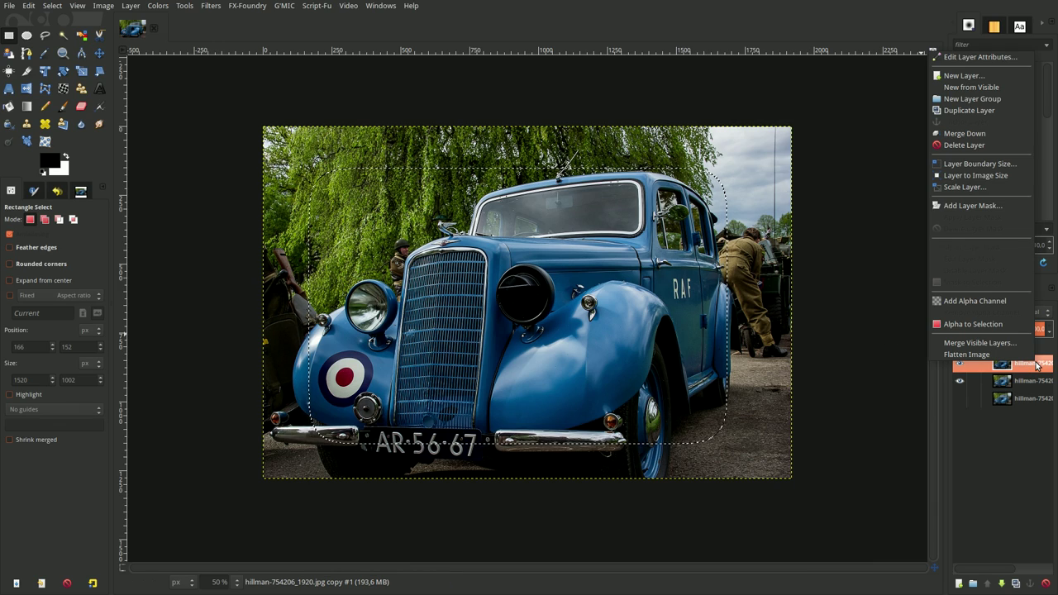
pyautogui.click(1000, 207)
pyautogui.click(936, 220)
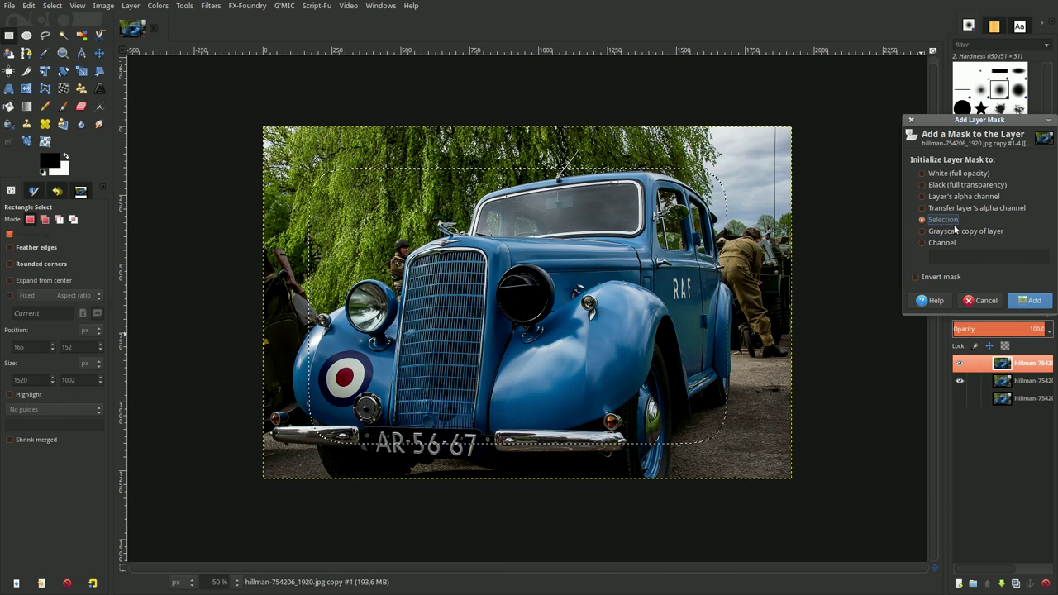
pyautogui.click(1029, 300)
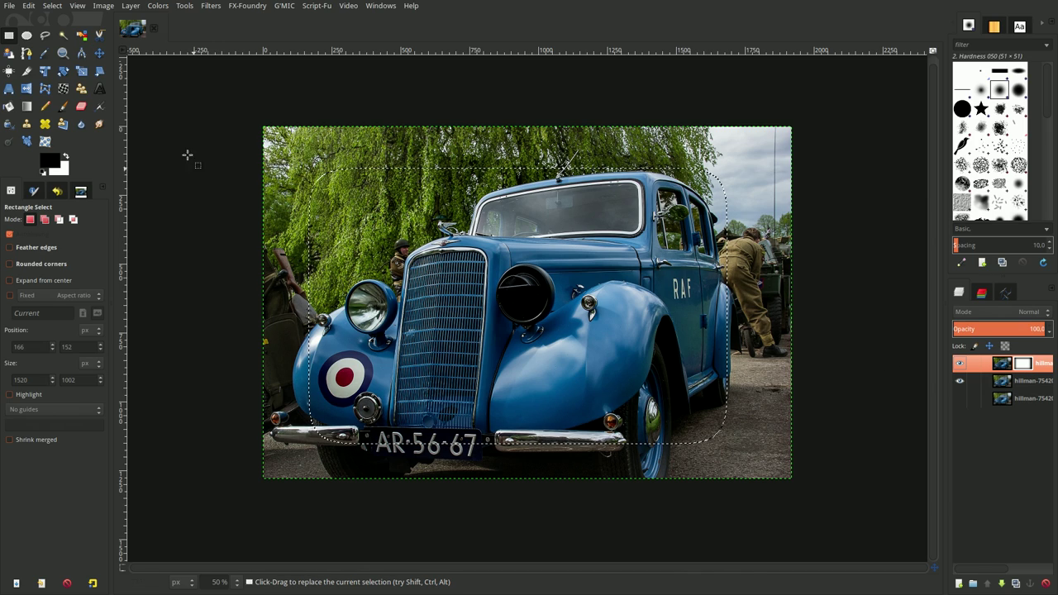
pyautogui.click(157, 8)
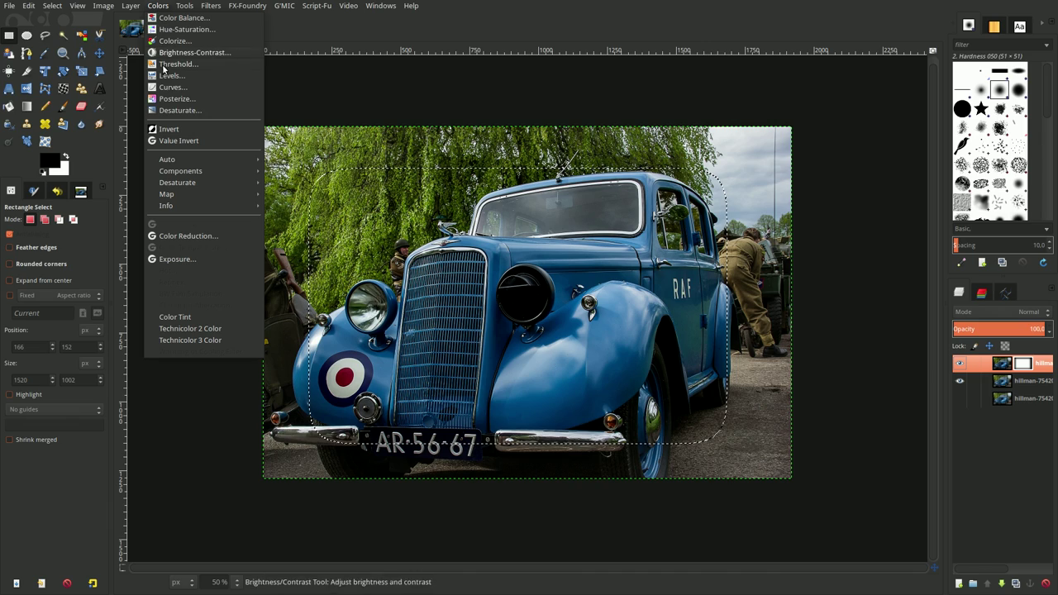
pyautogui.click(171, 129)
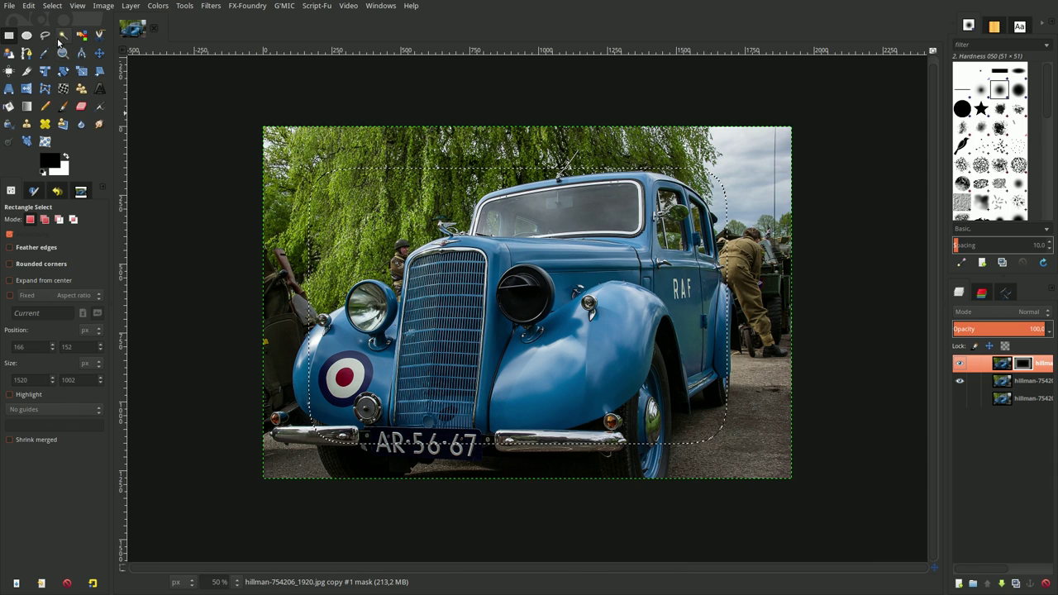
# Step: Save the feathered selection as the 'Selection Mask copy' channel and return to Layers
pyautogui.click(51, 6)
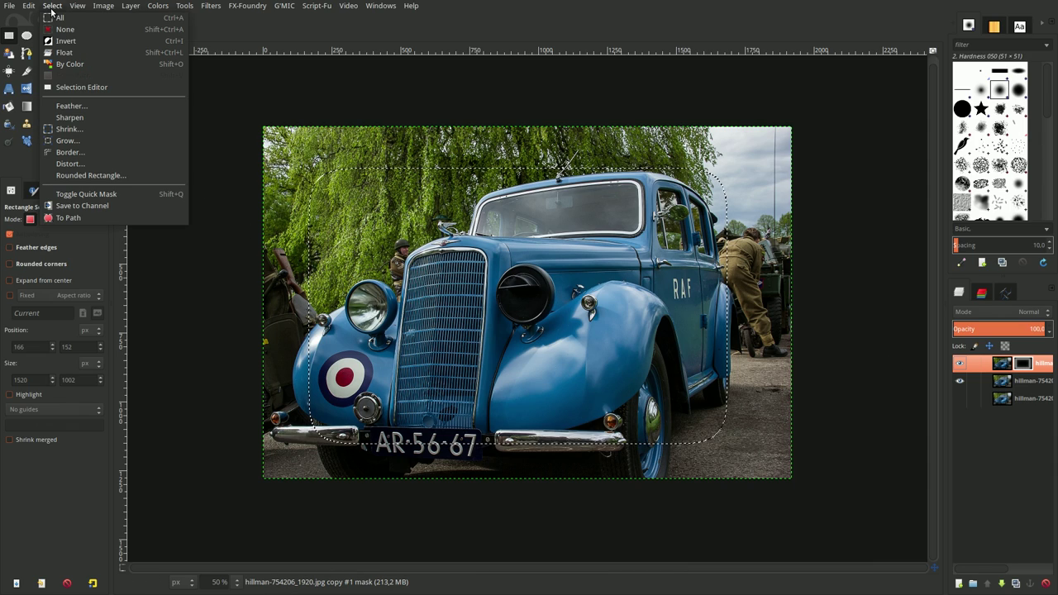
pyautogui.click(76, 207)
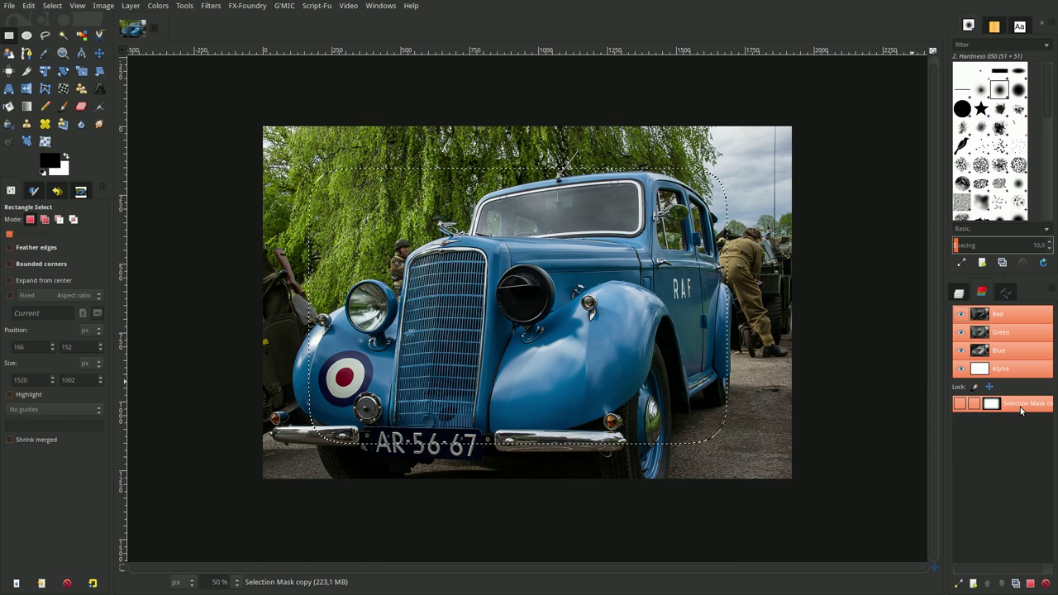
pyautogui.click(959, 292)
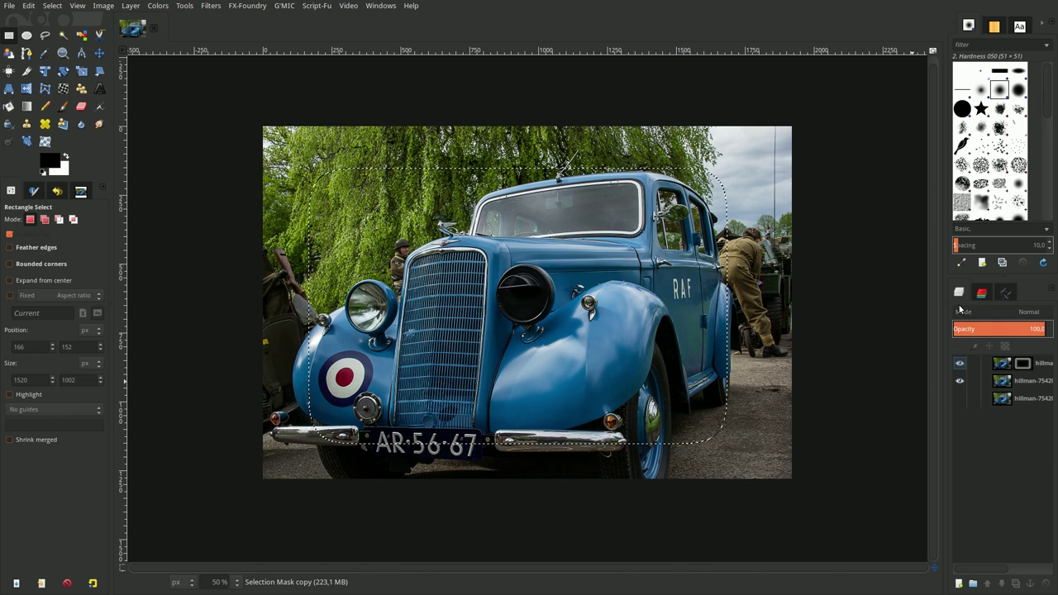
# Step: Set the middle copy's Levels white input to 90, then clear the selection
pyautogui.click(1004, 382)
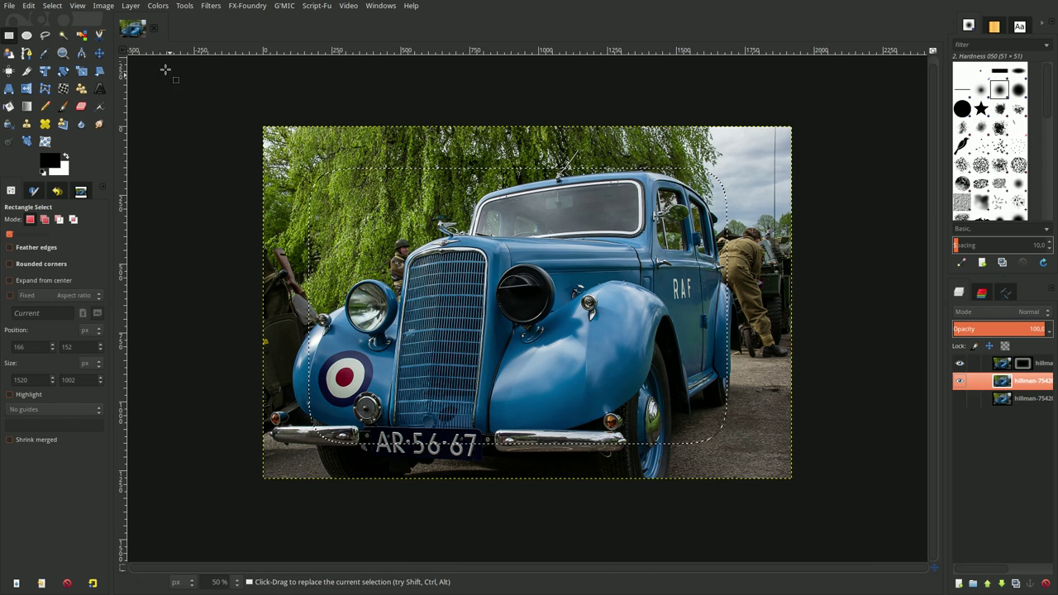
pyautogui.click(160, 6)
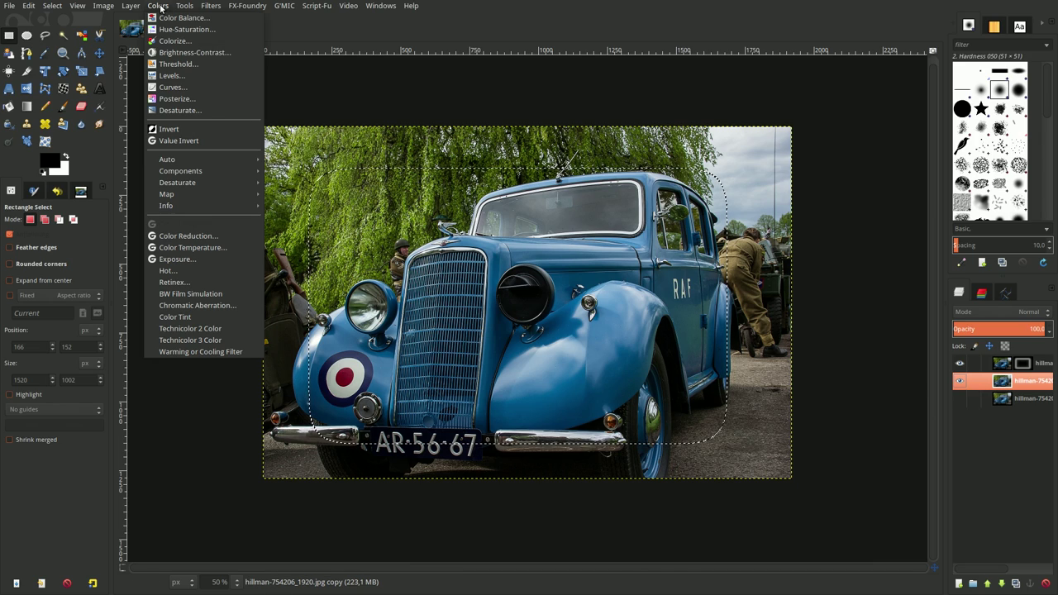
pyautogui.click(170, 75)
pyautogui.doubleClick(309, 163)
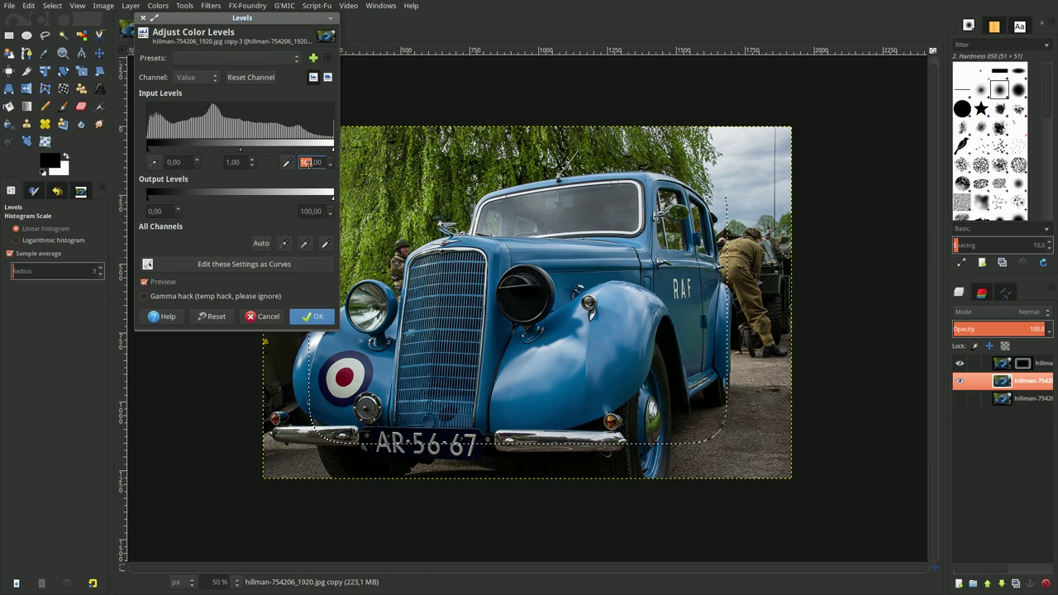
pyautogui.write('90')
pyautogui.press('Return')
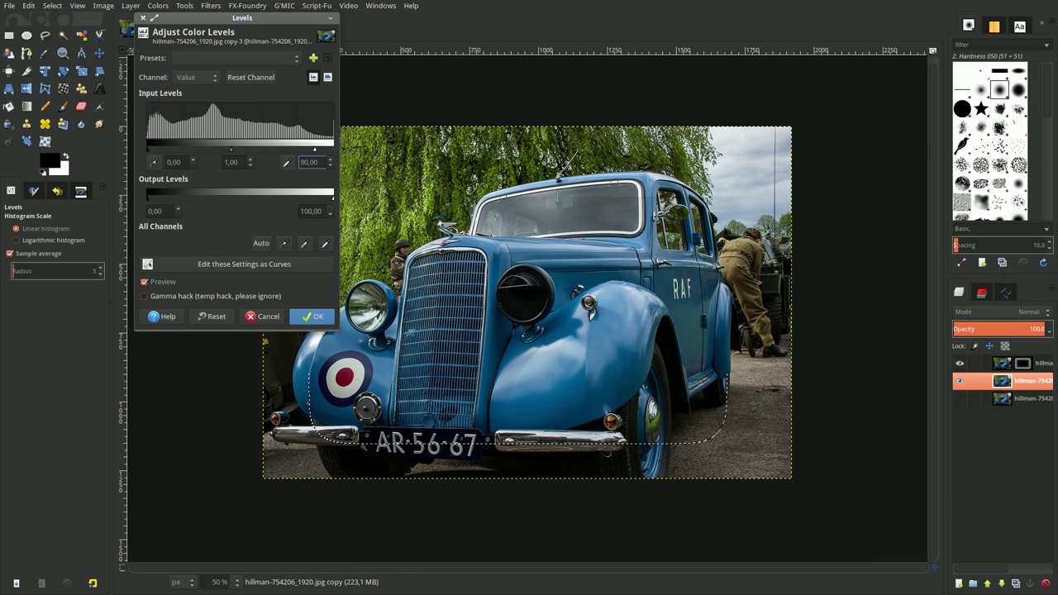
pyautogui.click(313, 316)
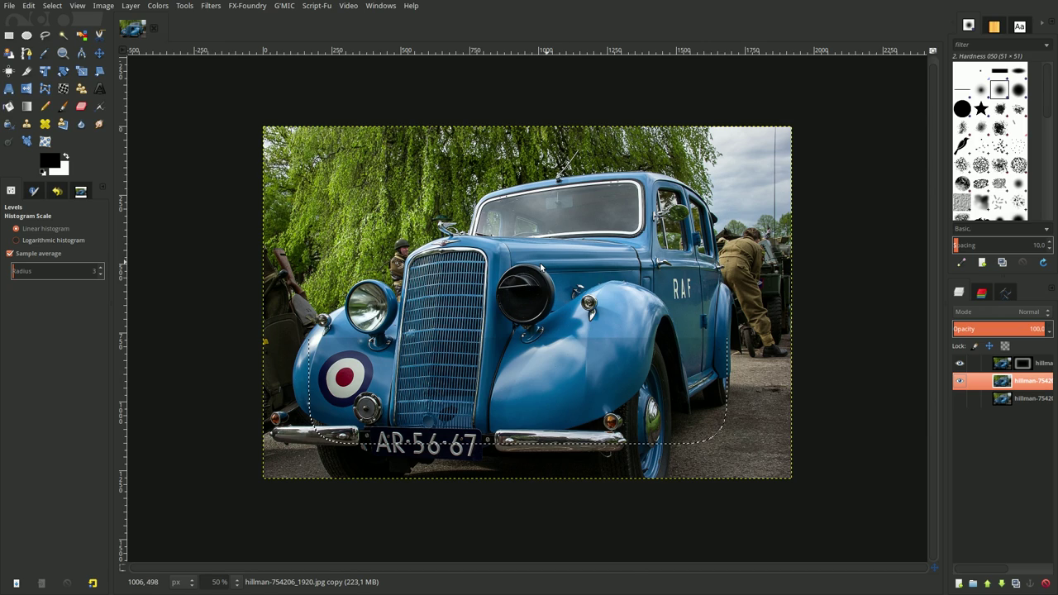
pyautogui.click(52, 6)
pyautogui.click(62, 32)
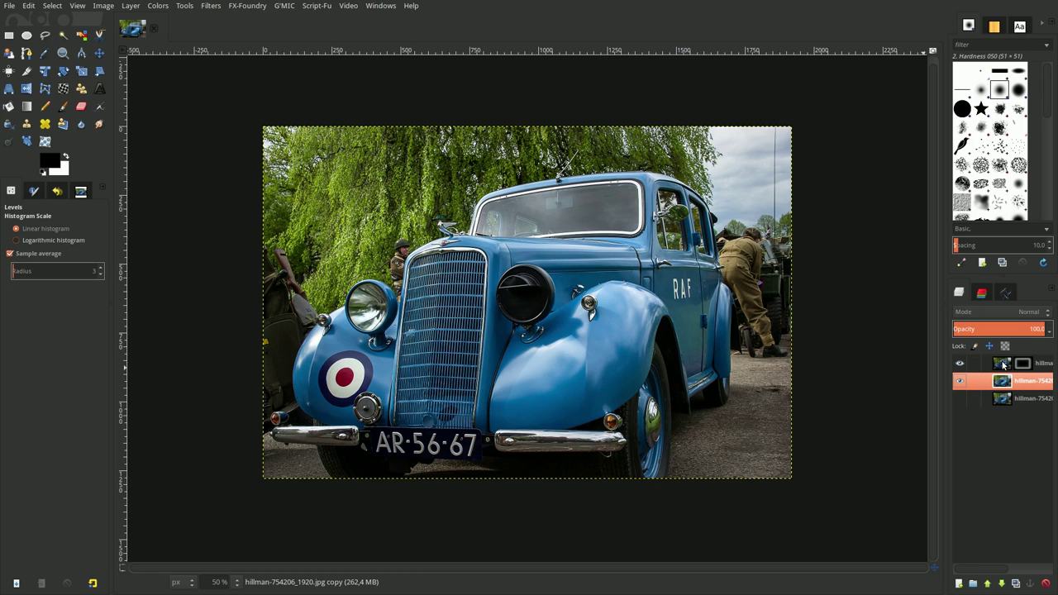
# Step: Merge the masked top layer down and duplicate the merged layer
pyautogui.click(1003, 366)
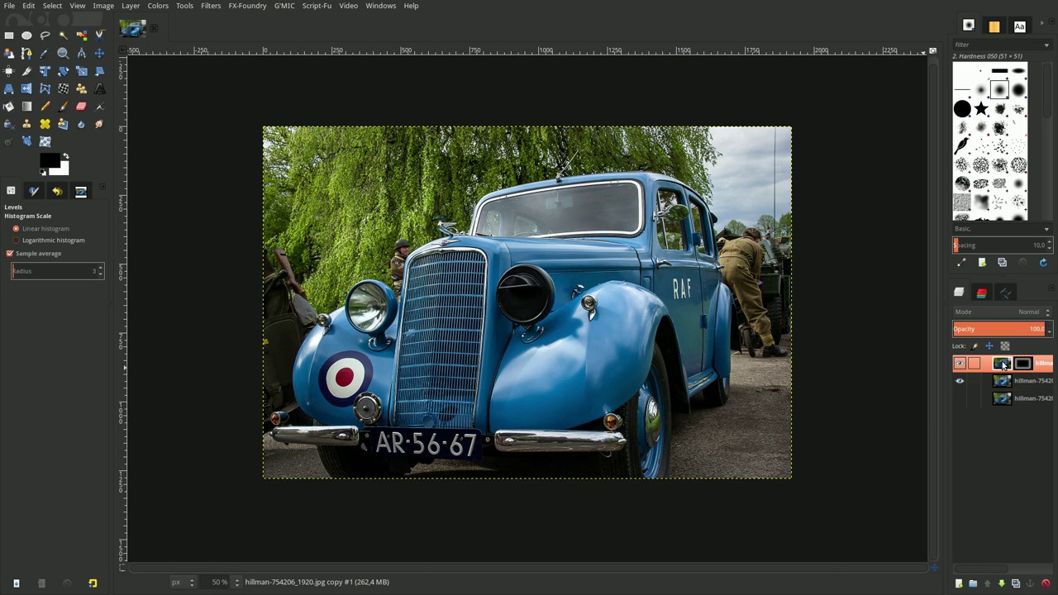
pyautogui.rightClick(1003, 365)
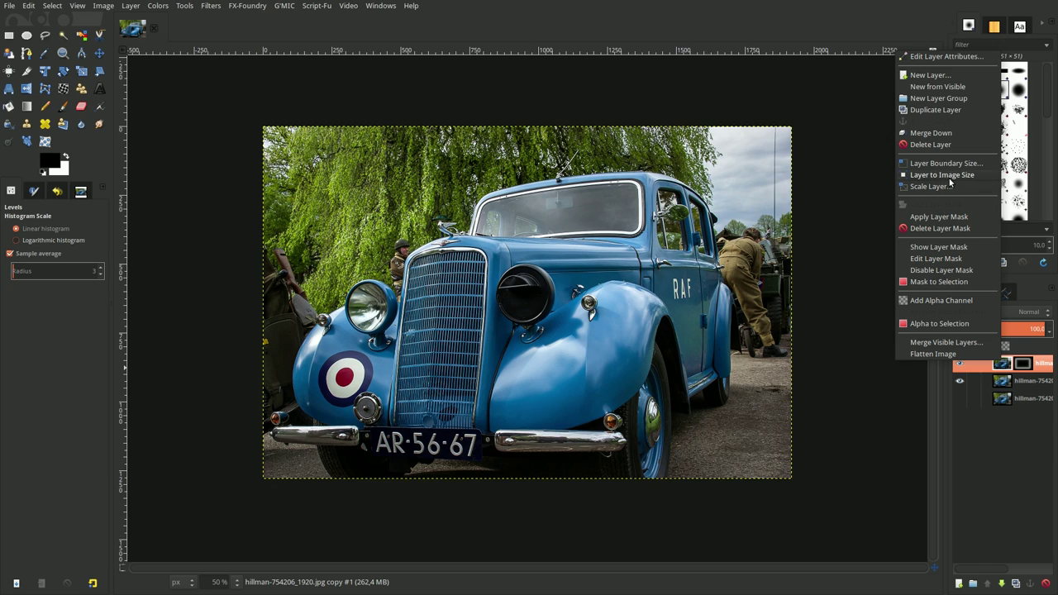
pyautogui.press('Escape')
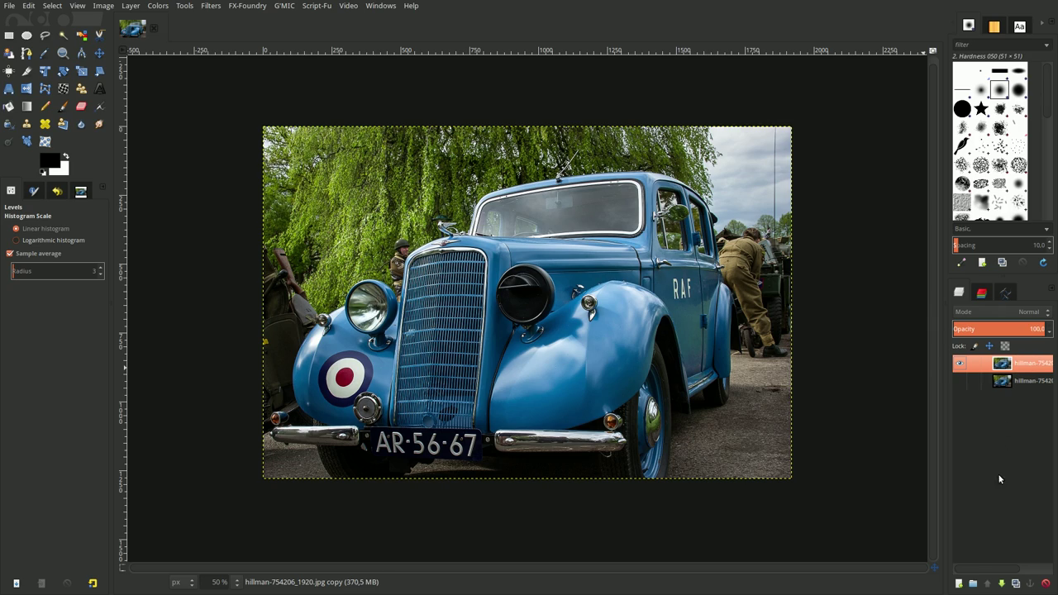
pyautogui.click(1015, 583)
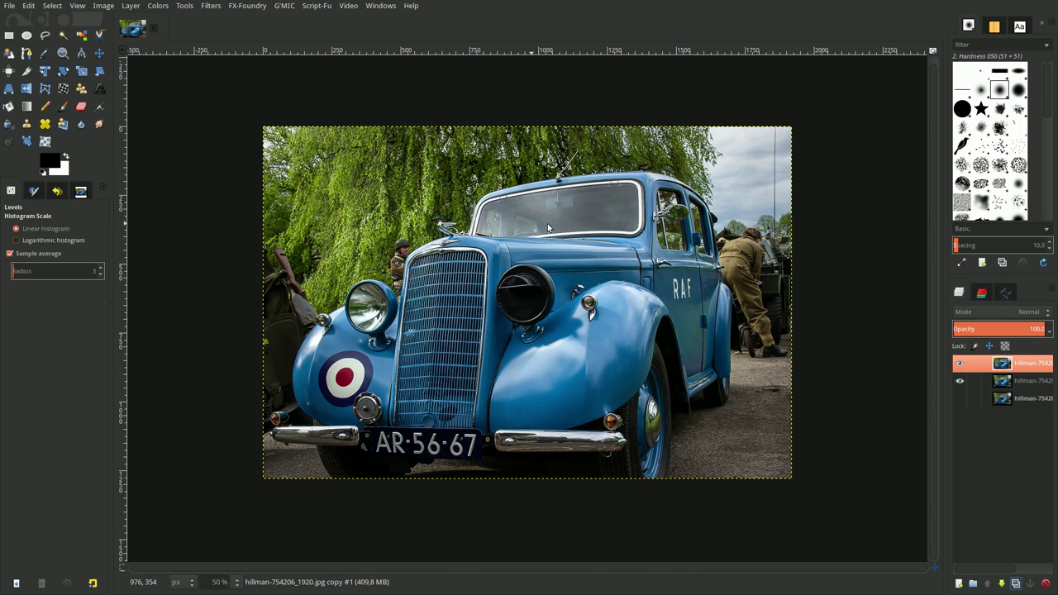
# Step: Apply a black-to-white Gradient Map to make the top copy monochrome
pyautogui.rightClick(487, 201)
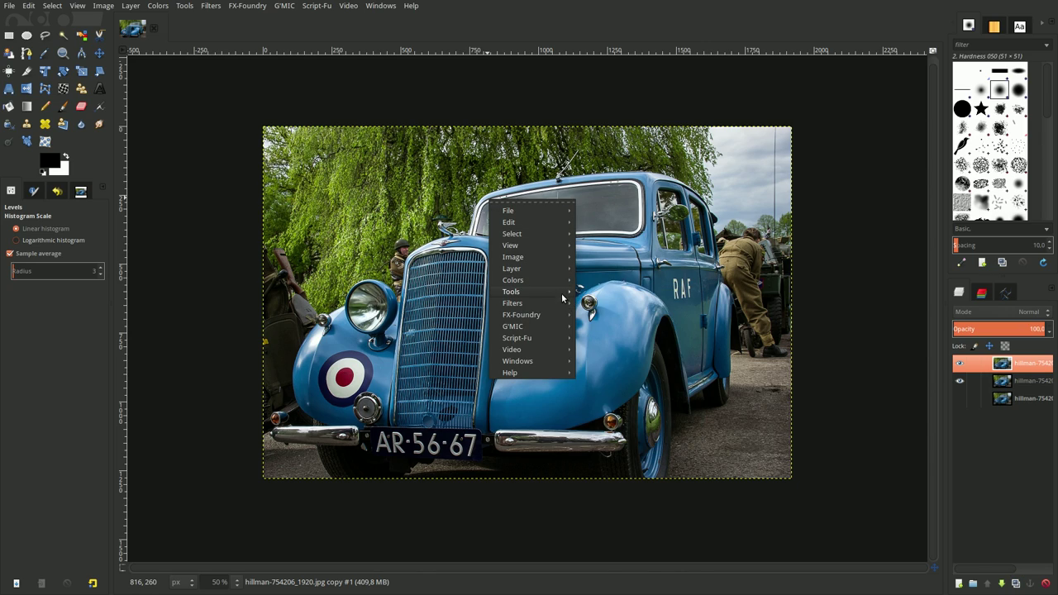
pyautogui.moveTo(512, 280)
pyautogui.moveTo(596, 431)
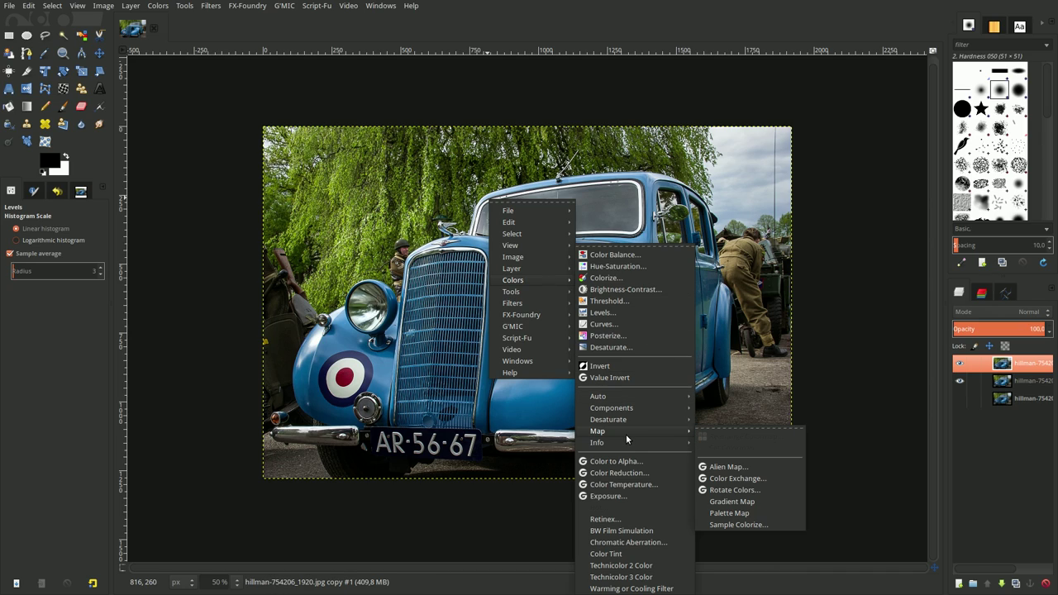
pyautogui.click(744, 502)
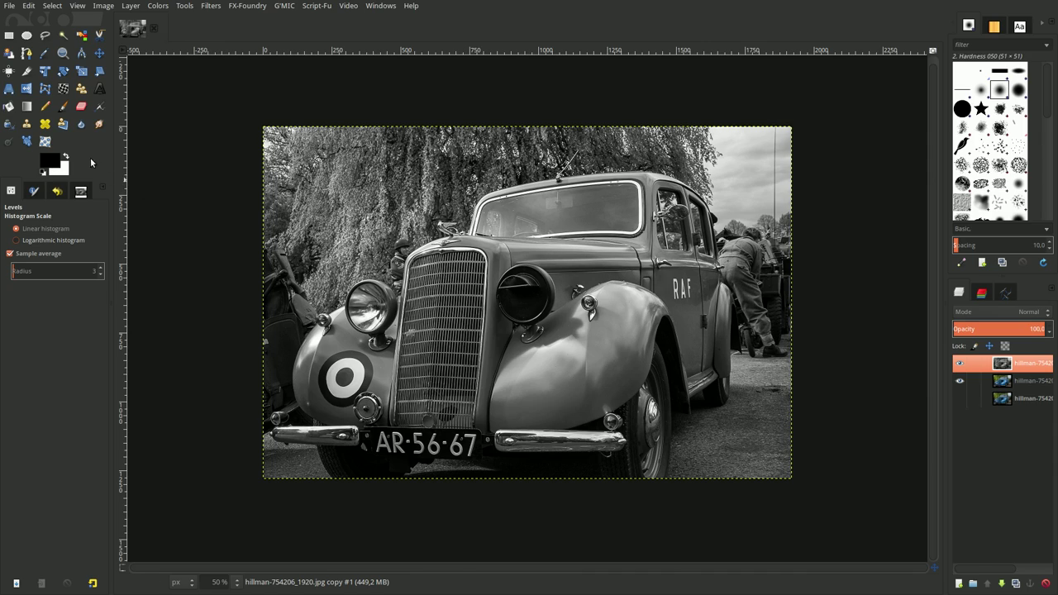
# Step: Set the foreground colour to dark purple 3a0a59
pyautogui.click(47, 162)
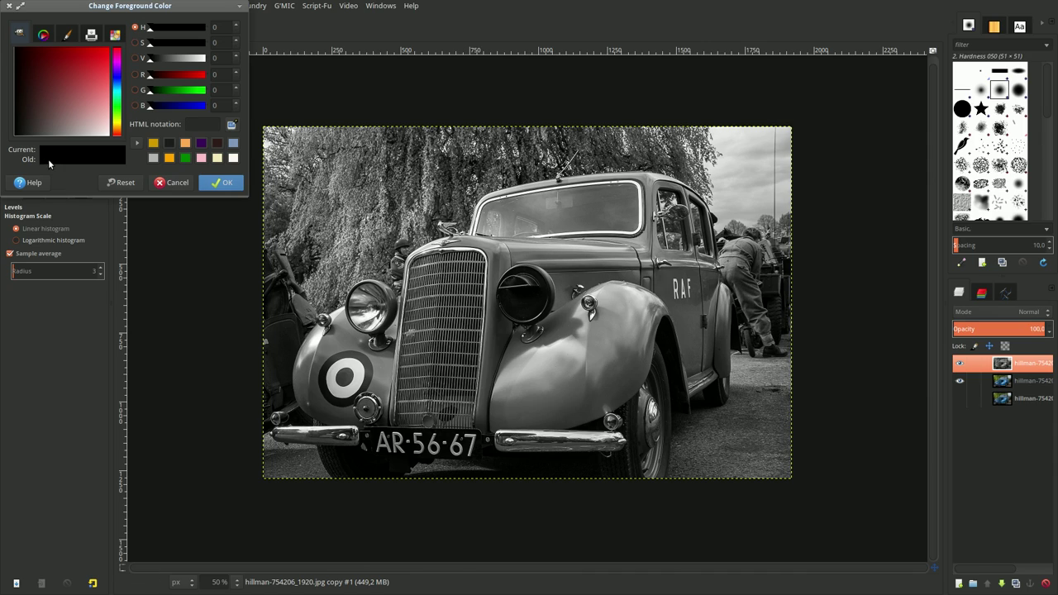
pyautogui.click(203, 142)
pyautogui.doubleClick(200, 124)
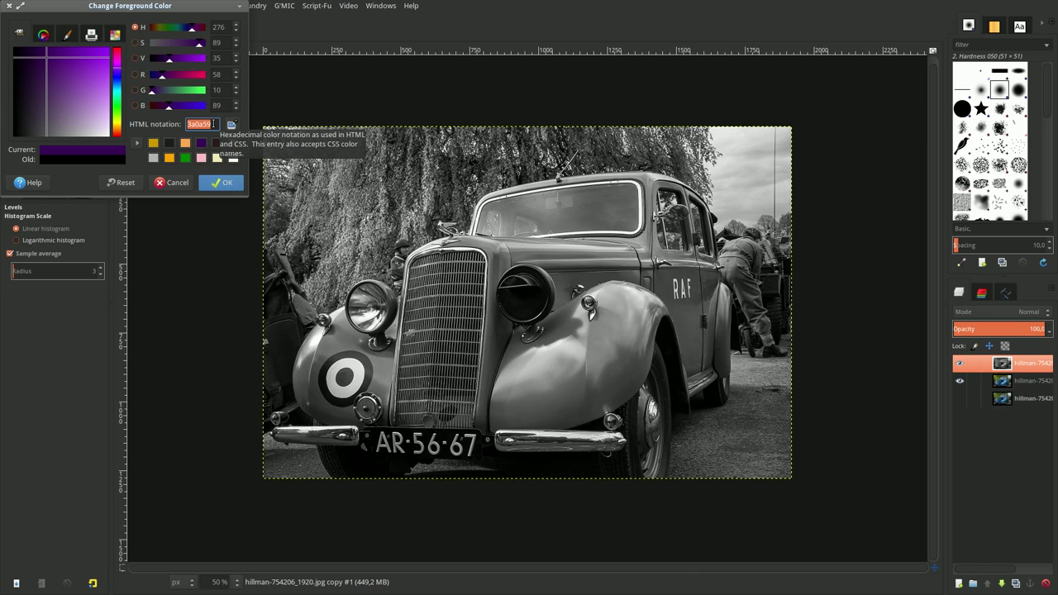
pyautogui.click(220, 182)
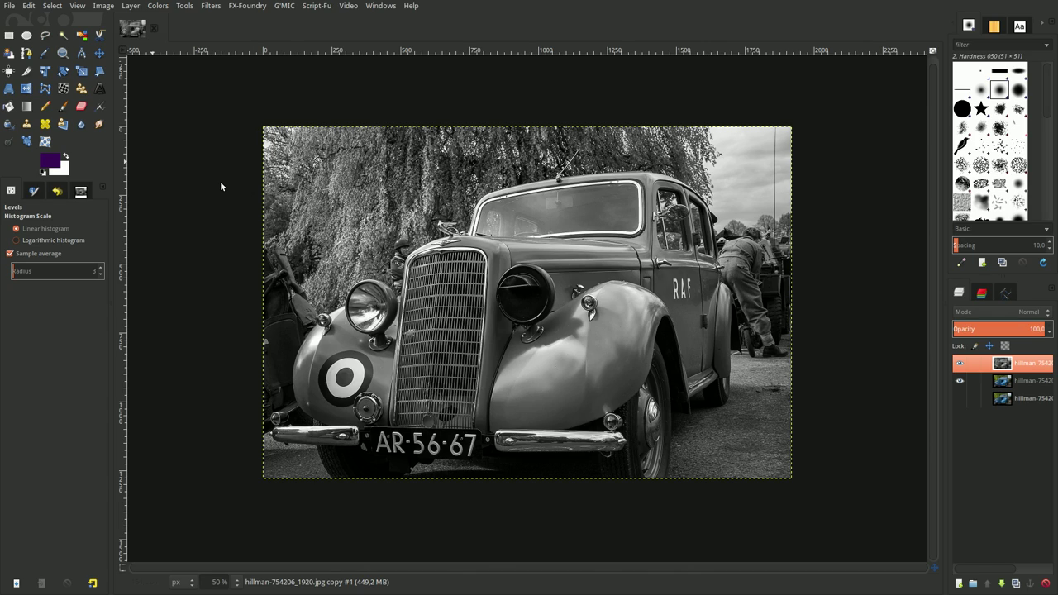
# Step: Set the background colour to orange fea957
pyautogui.click(66, 173)
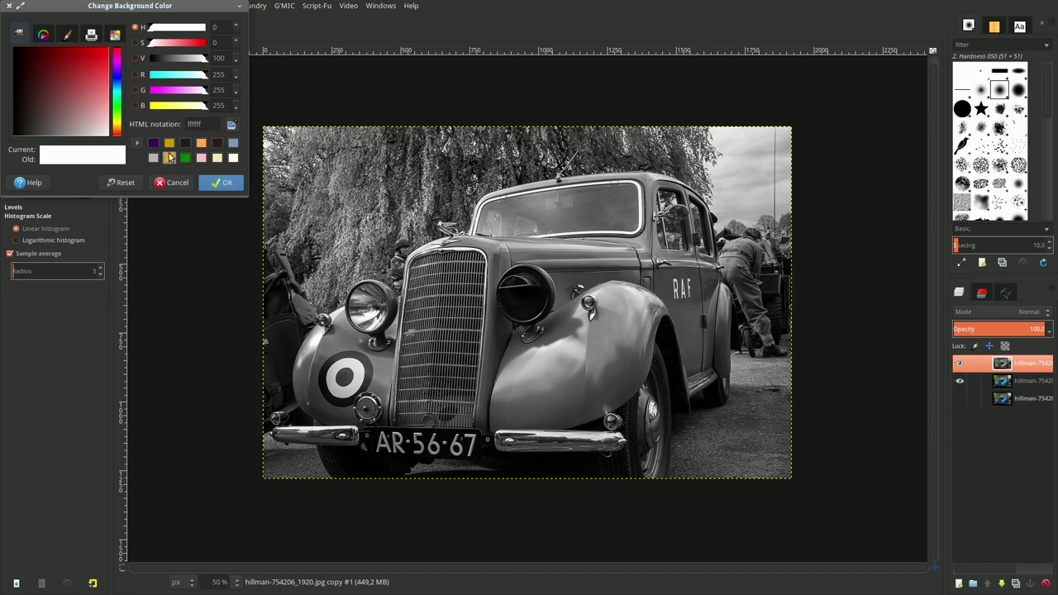
pyautogui.click(201, 143)
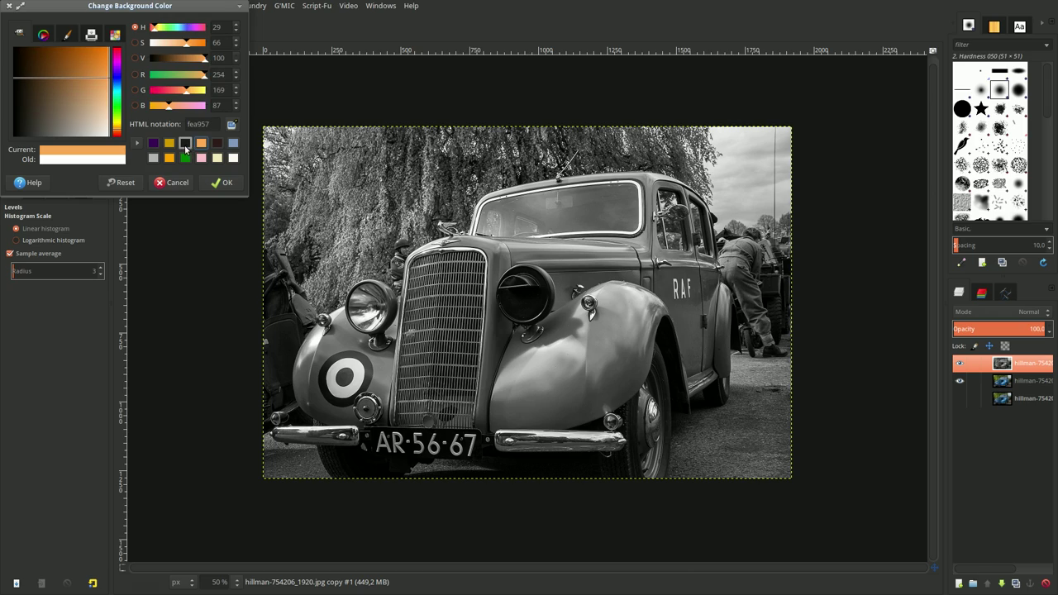
pyautogui.doubleClick(211, 127)
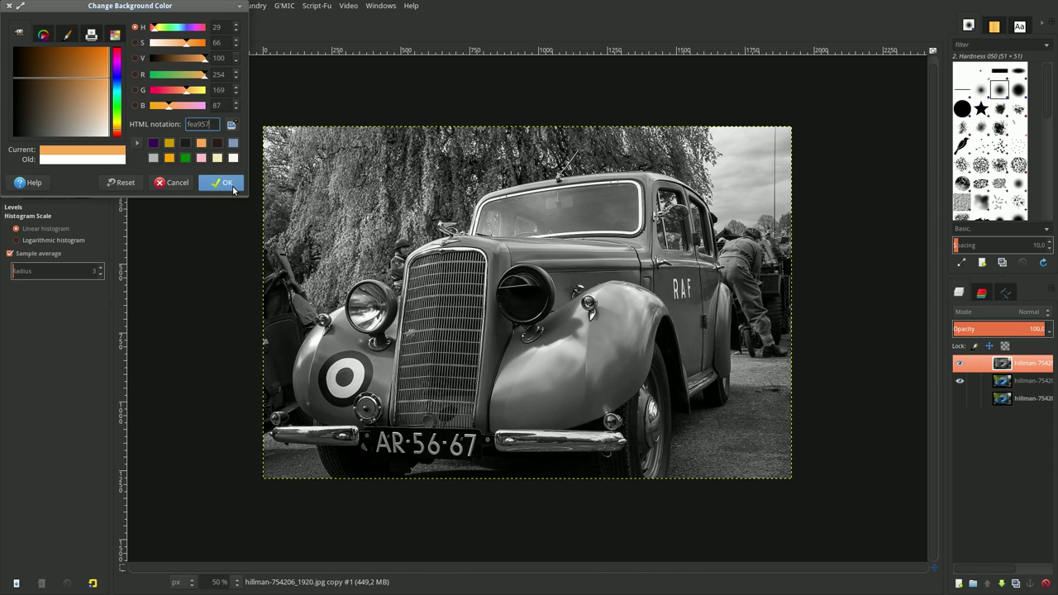
pyautogui.click(231, 187)
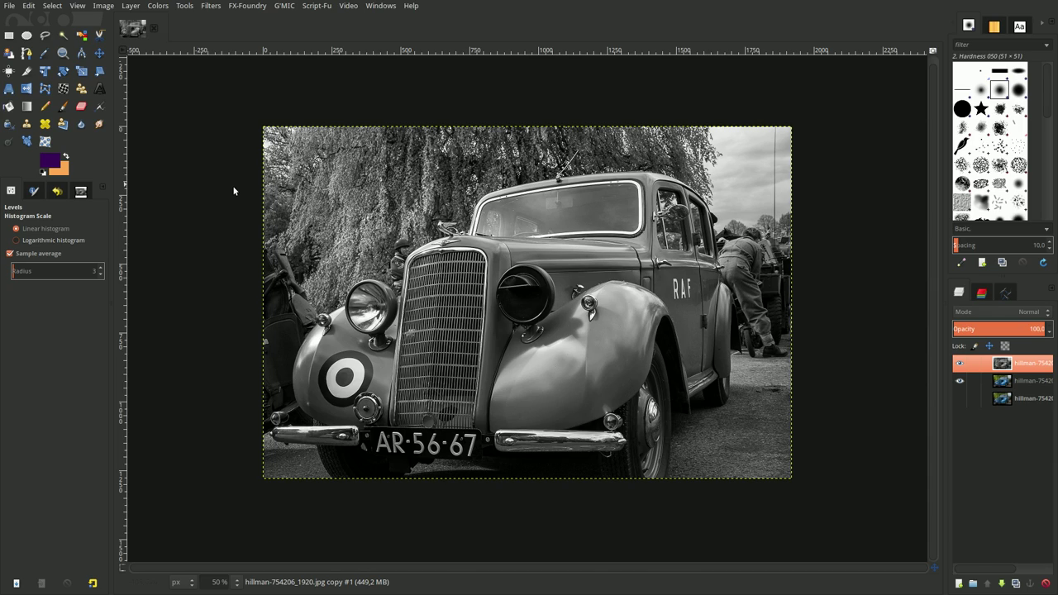
# Step: Apply a purple-to-orange Gradient Map to the top layer and set its opacity to 70
pyautogui.rightClick(460, 205)
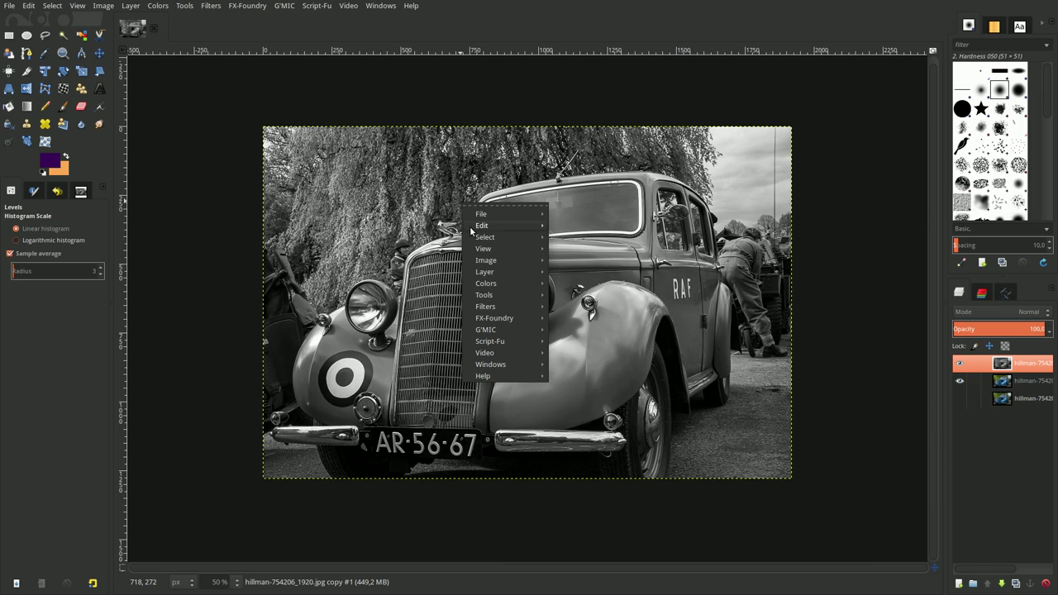
pyautogui.moveTo(486, 284)
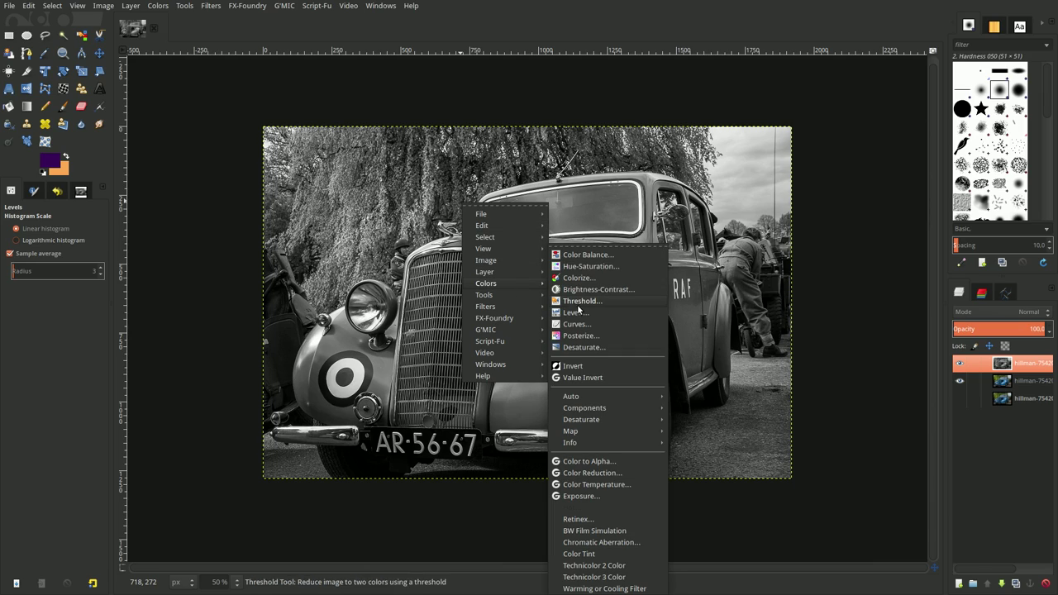
pyautogui.moveTo(570, 431)
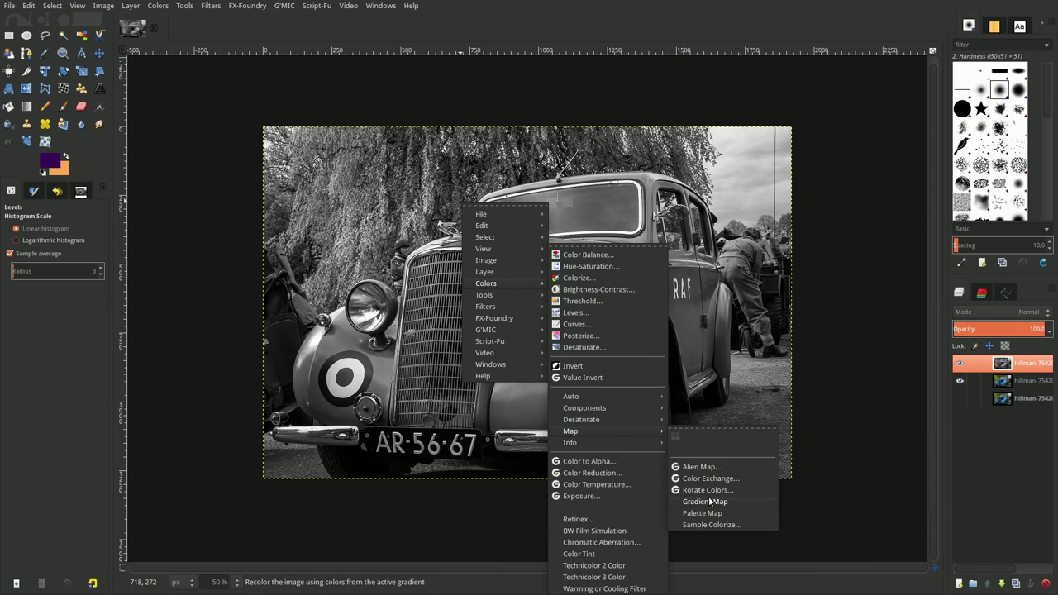
pyautogui.click(705, 501)
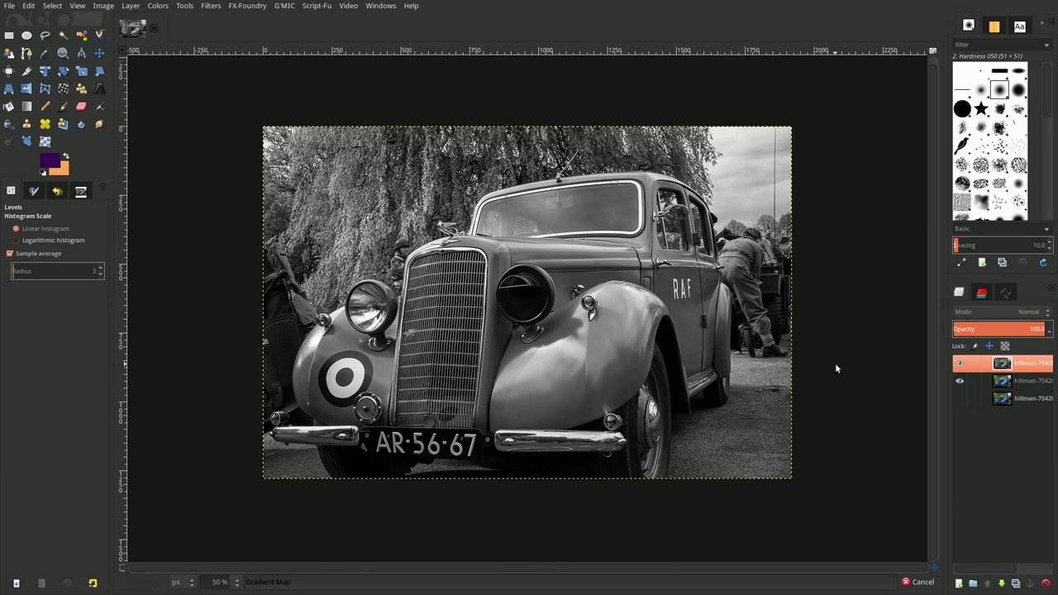
pyautogui.click(1025, 332)
pyautogui.write('70')
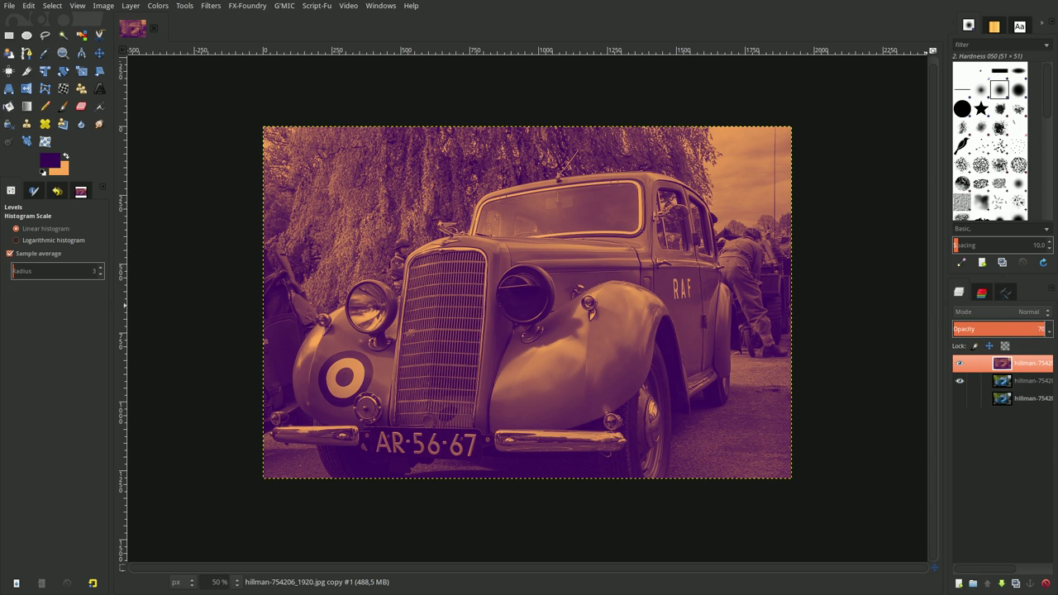
pyautogui.press('Return')
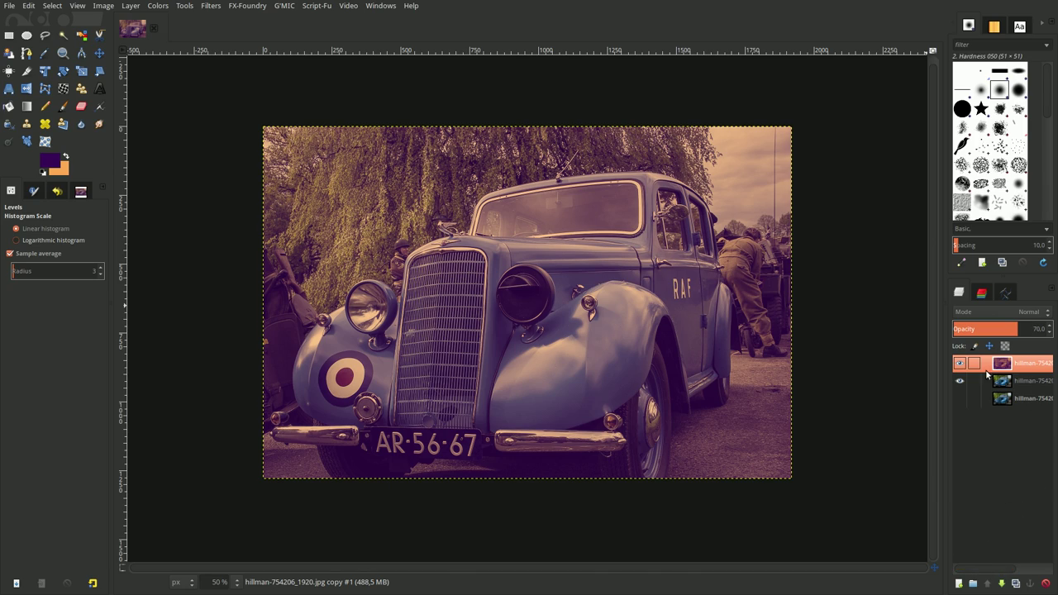
# Step: Add a new transparent layer at 25% opacity in Screen blend mode
pyautogui.click(959, 584)
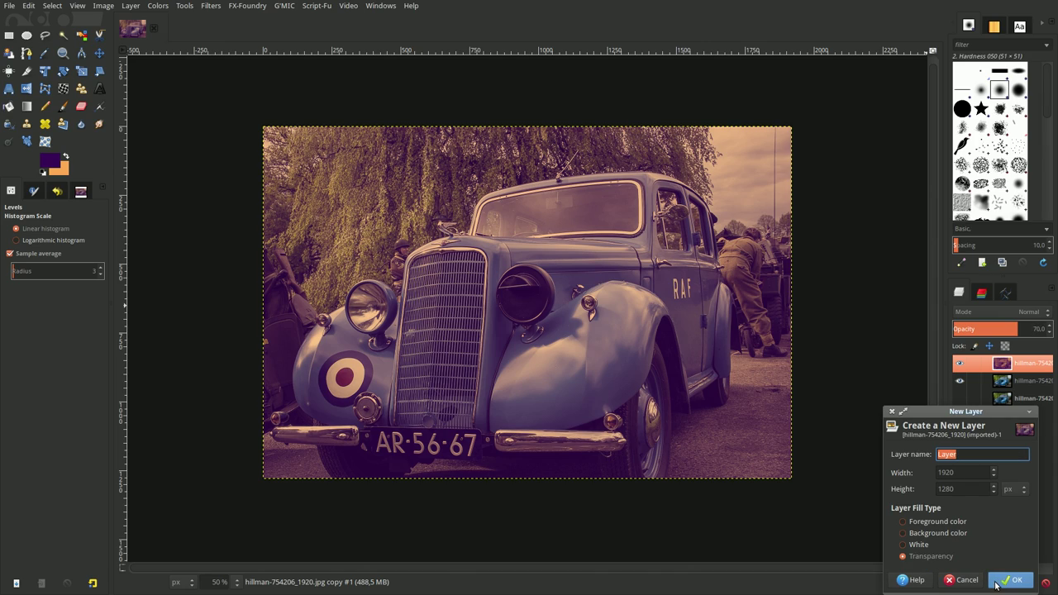
pyautogui.click(997, 581)
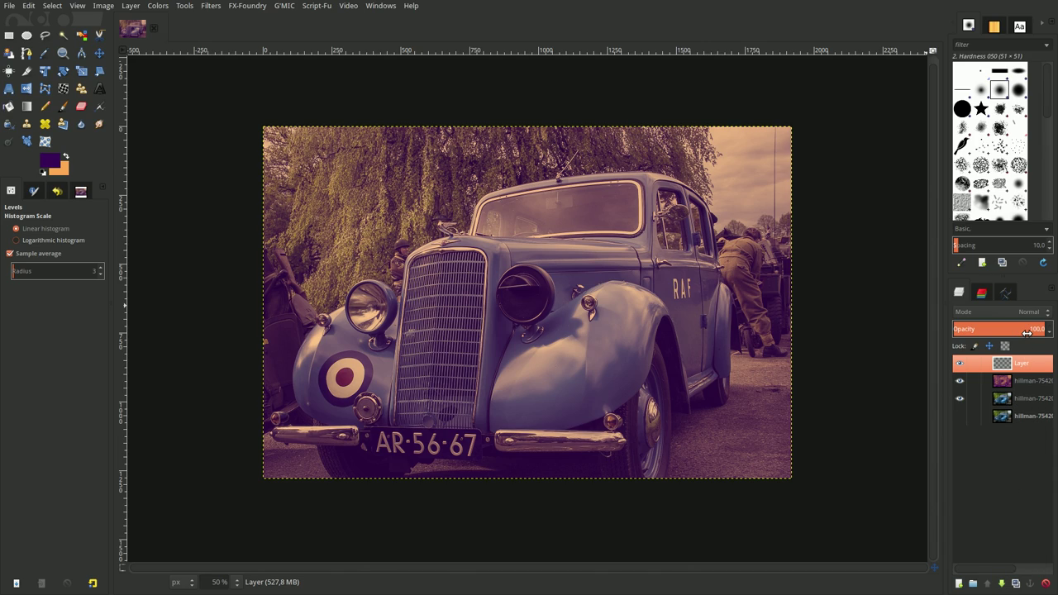
pyautogui.click(1033, 329)
pyautogui.write('25')
pyautogui.press('Return')
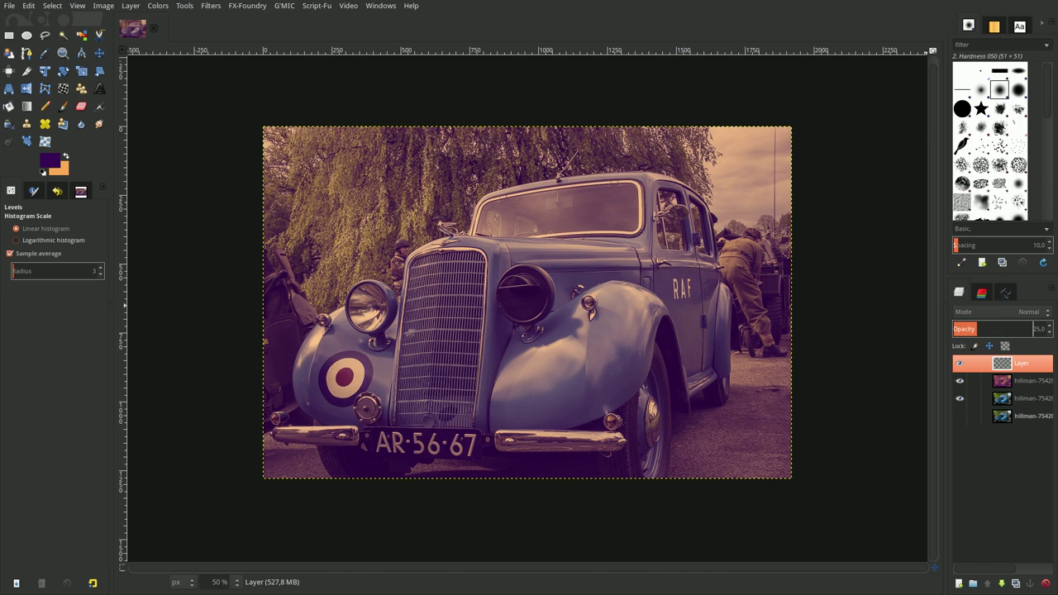
pyautogui.click(1000, 313)
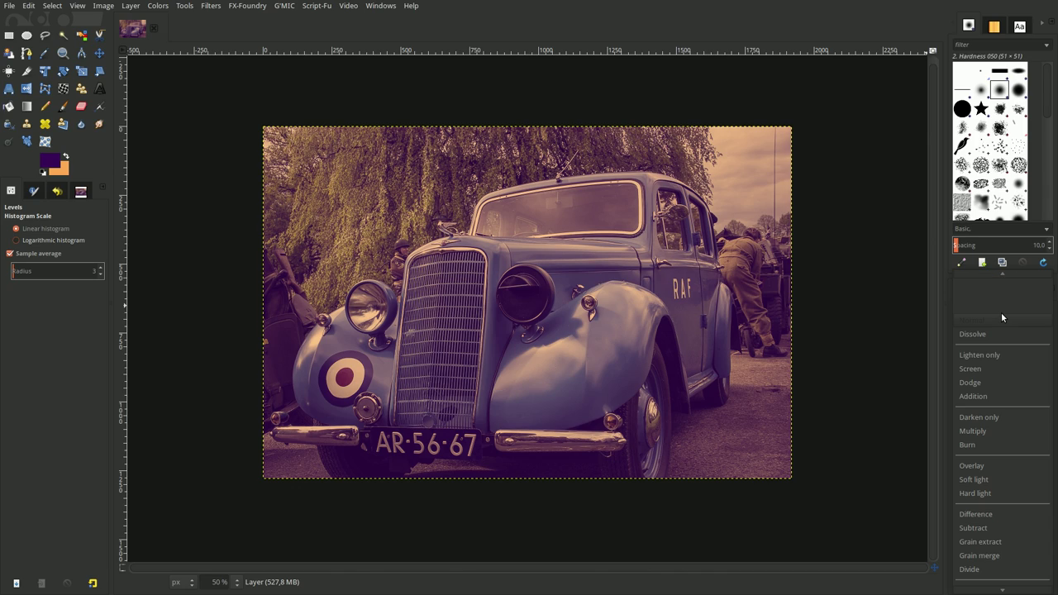
pyautogui.click(1000, 368)
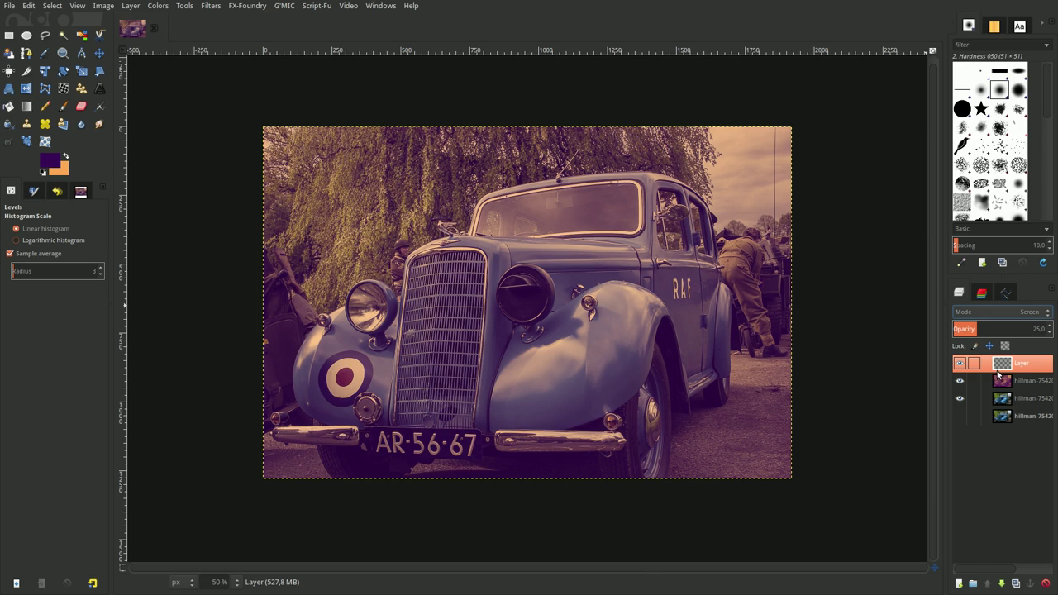
# Step: Fill the new layer with dark grey 1d1d1d foreground colour
pyautogui.click(54, 162)
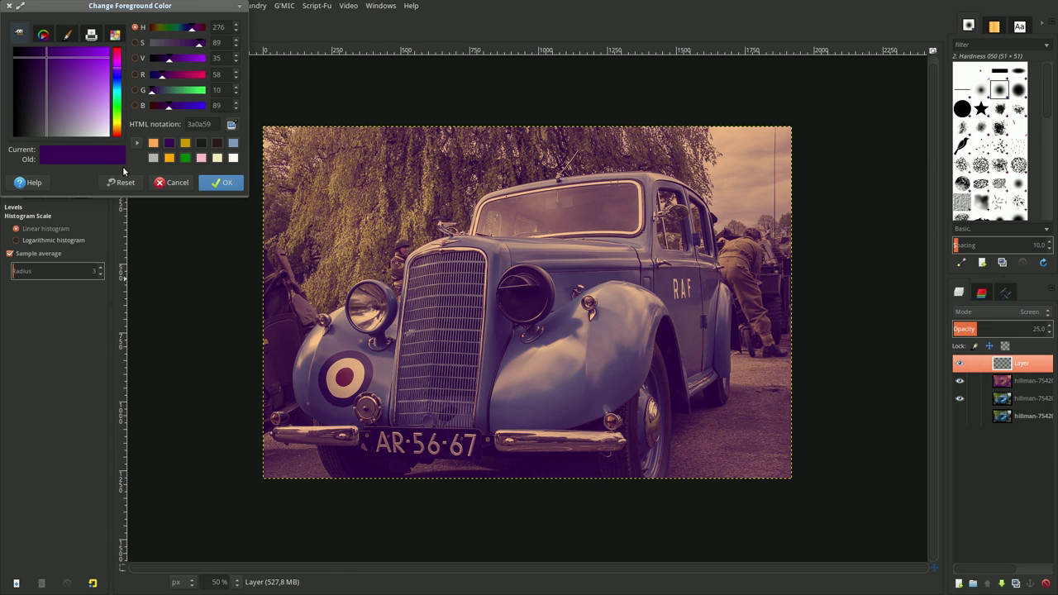
pyautogui.click(200, 145)
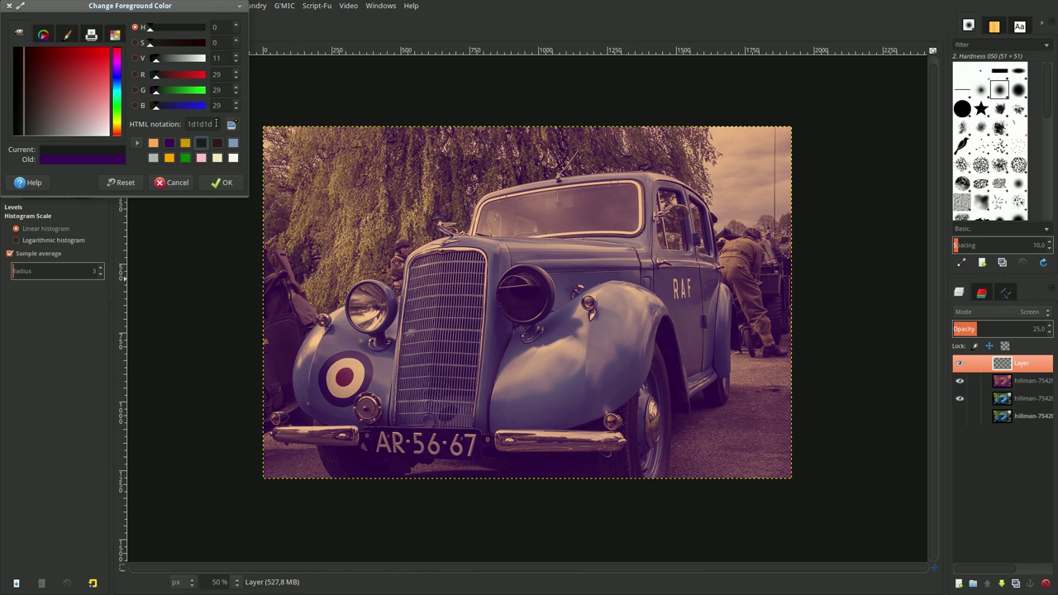
pyautogui.doubleClick(190, 124)
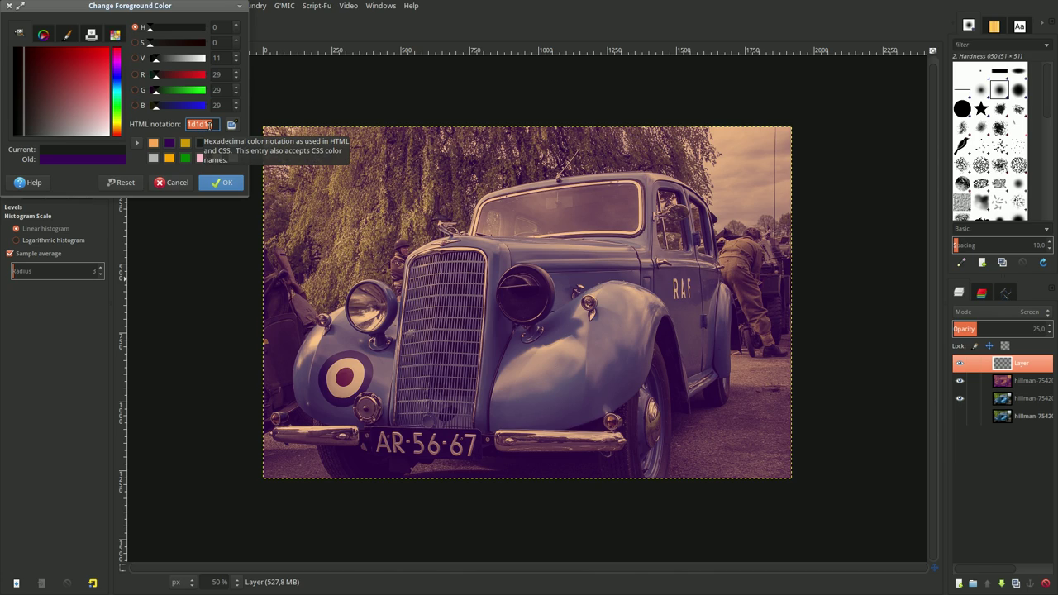
pyautogui.click(217, 182)
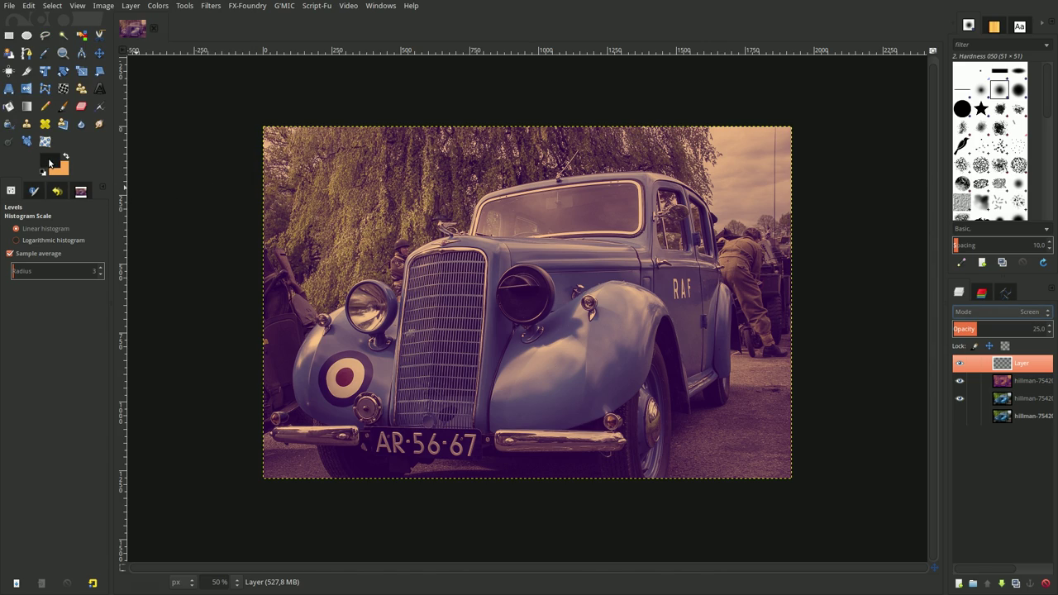
pyautogui.moveTo(55, 165); pyautogui.dragTo(378, 243)
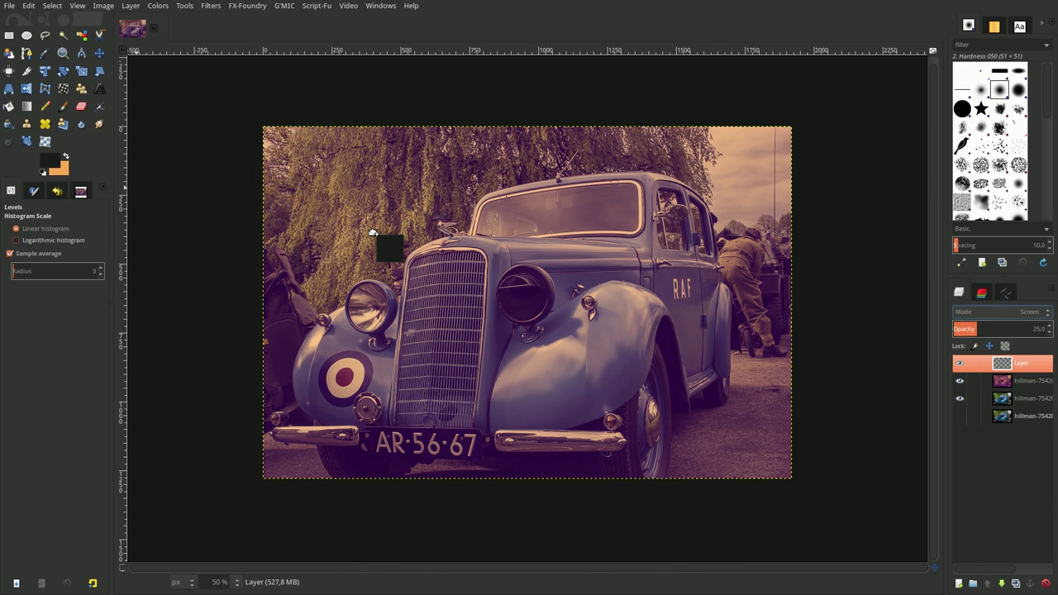
pyautogui.click(57, 164)
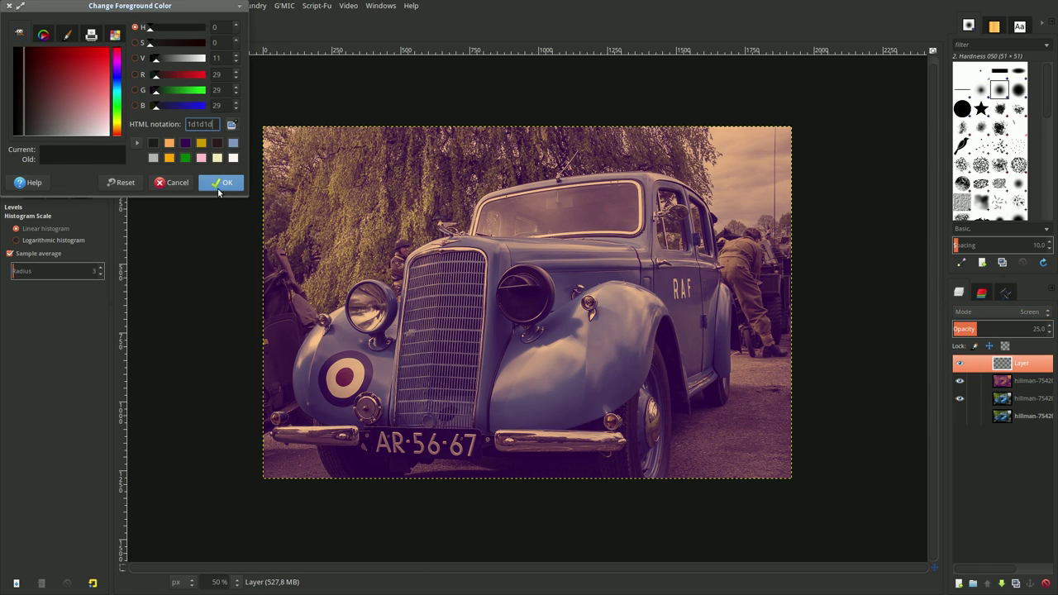
pyautogui.click(220, 182)
pyautogui.moveTo(46, 162); pyautogui.dragTo(484, 224)
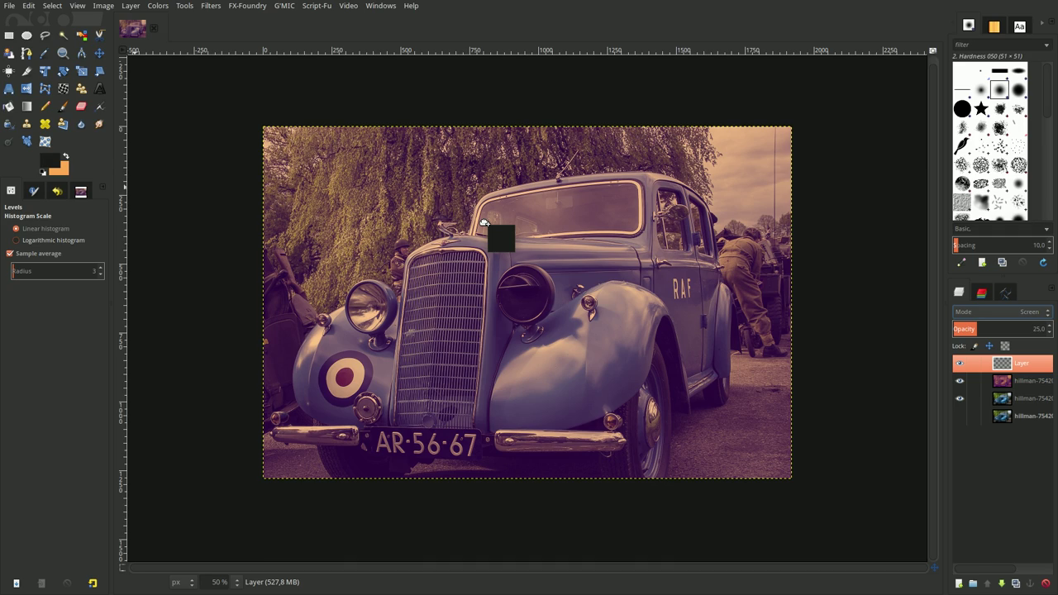
pyautogui.moveTo(485, 224); pyautogui.dragTo(484, 224)
# Step: Add a new transparent Layer #1 in Dodge mode at 50% opacity
pyautogui.click(958, 583)
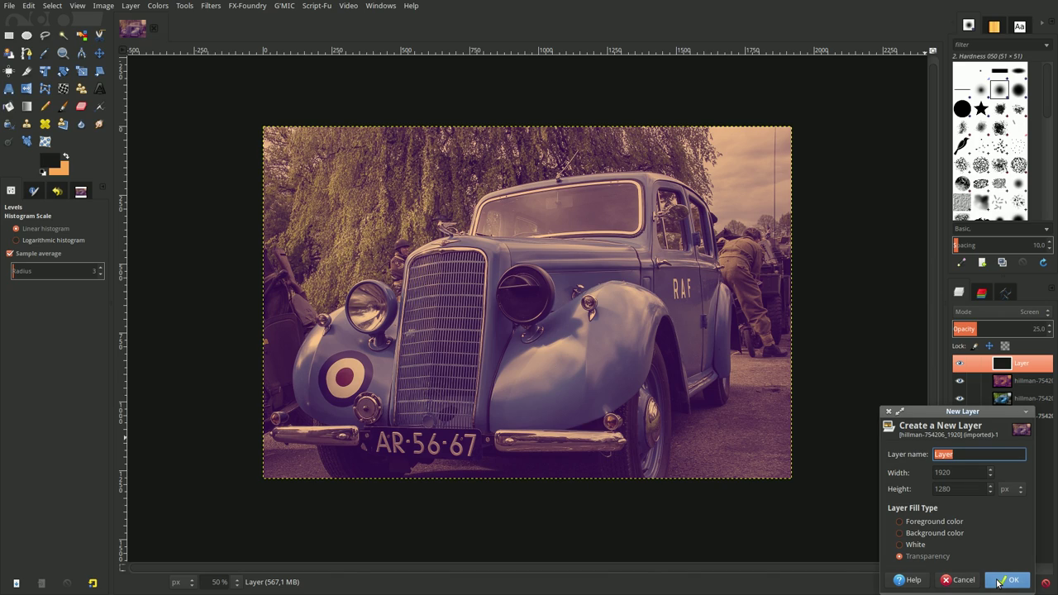
pyautogui.click(1007, 580)
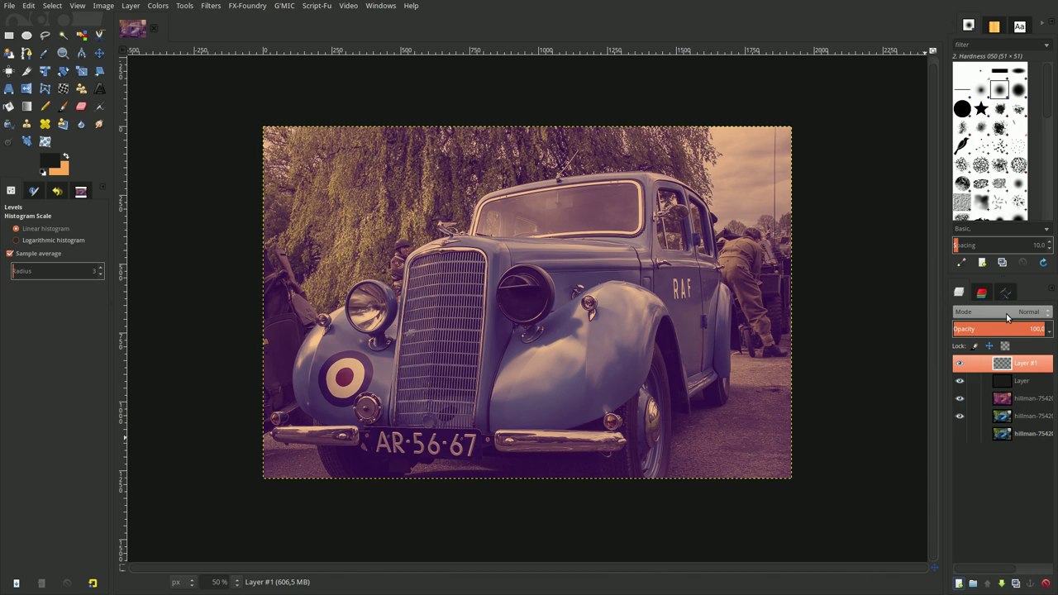
pyautogui.click(1010, 312)
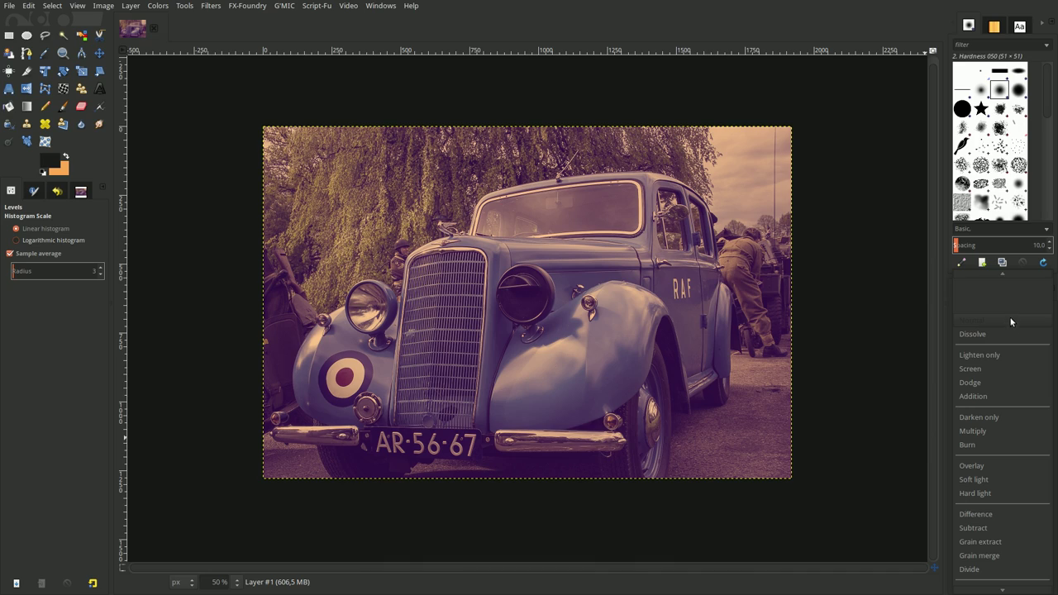
pyautogui.click(1007, 379)
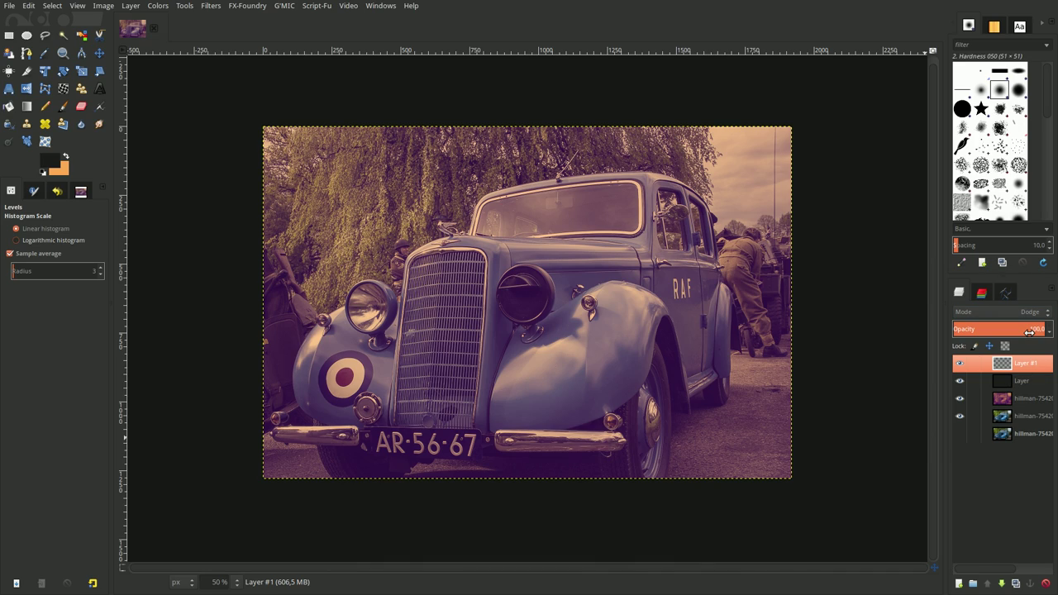
pyautogui.click(1028, 331)
pyautogui.write('50')
pyautogui.press('Return')
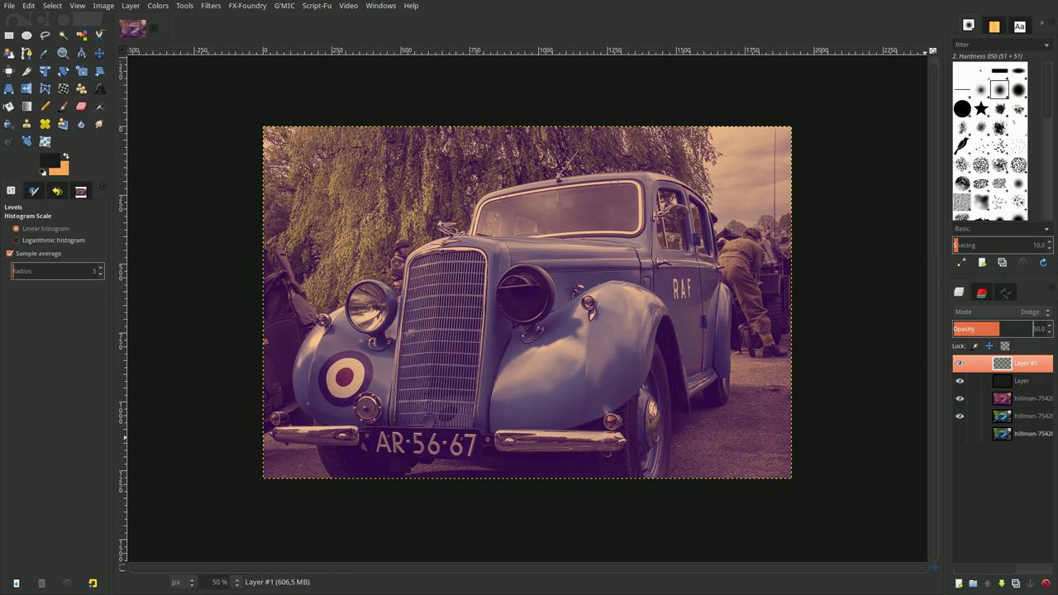
# Step: Fill Layer #1 with golden yellow d29901 to give the photo a warm tint
pyautogui.click(48, 163)
pyautogui.click(200, 145)
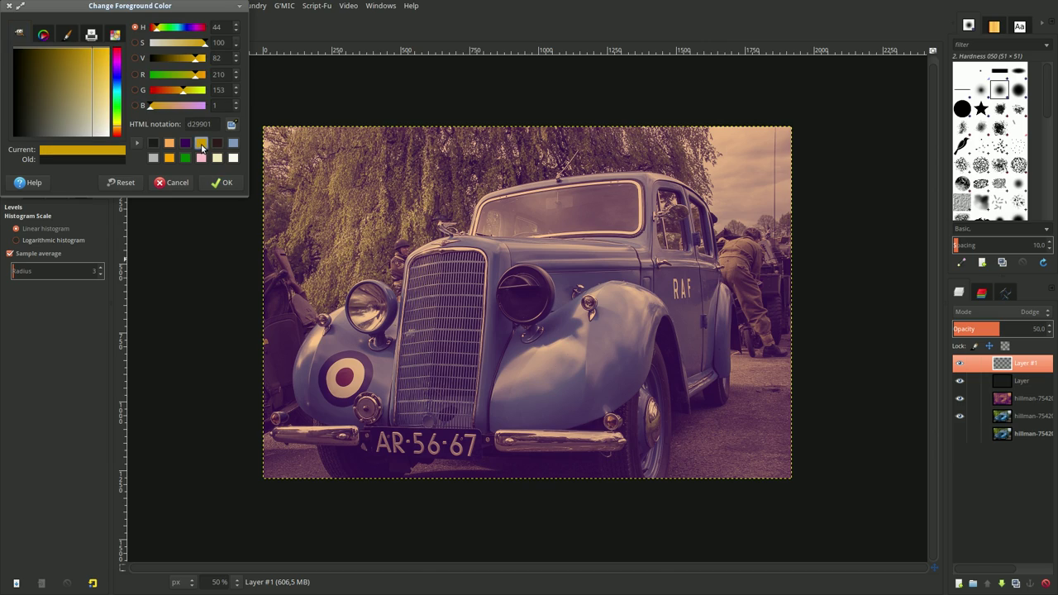
pyautogui.click(190, 125)
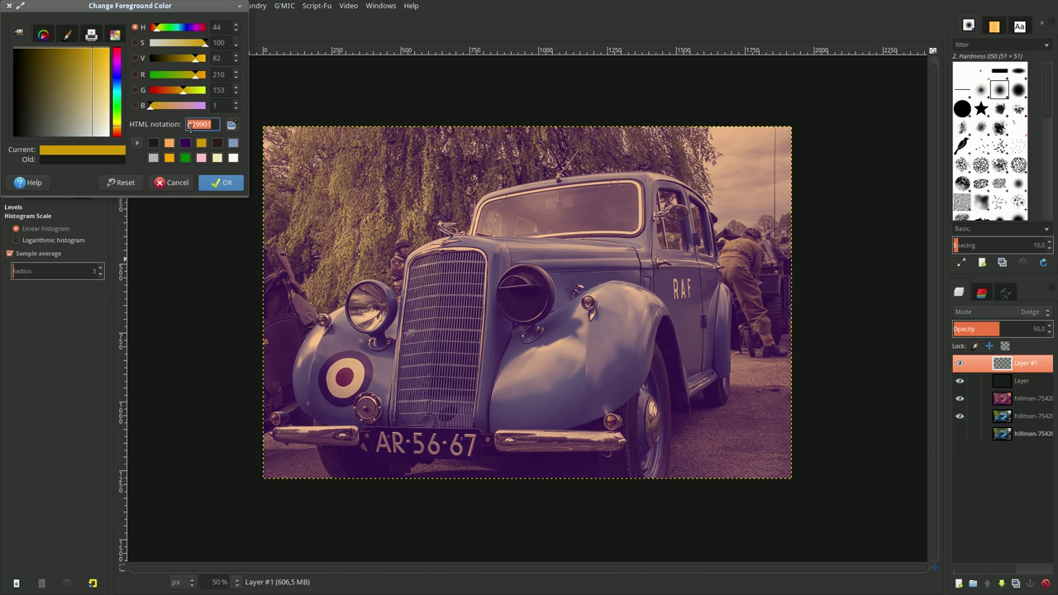
pyautogui.press('BackSpace')
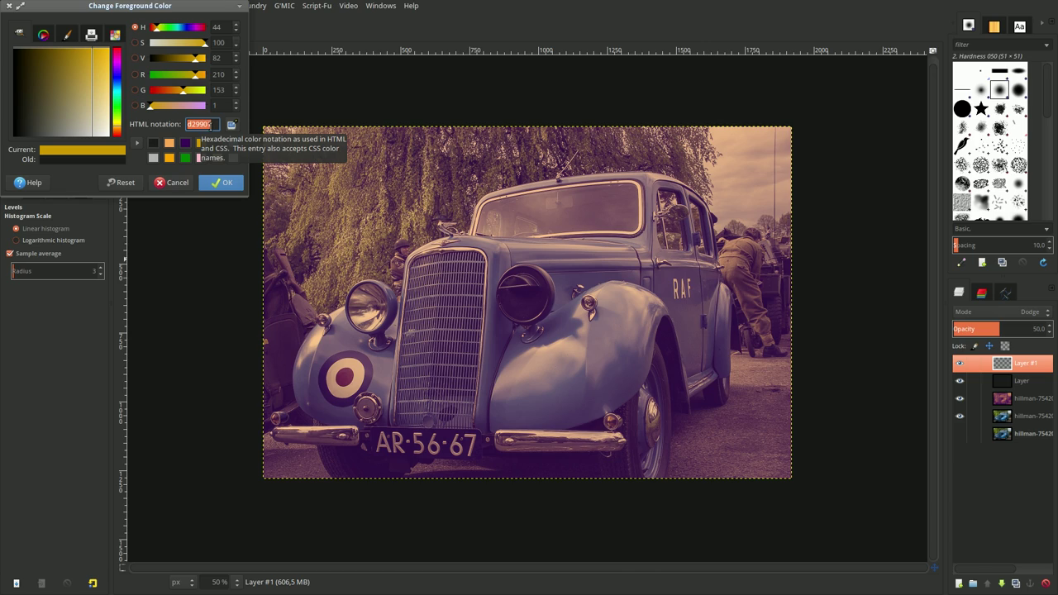
pyautogui.click(221, 183)
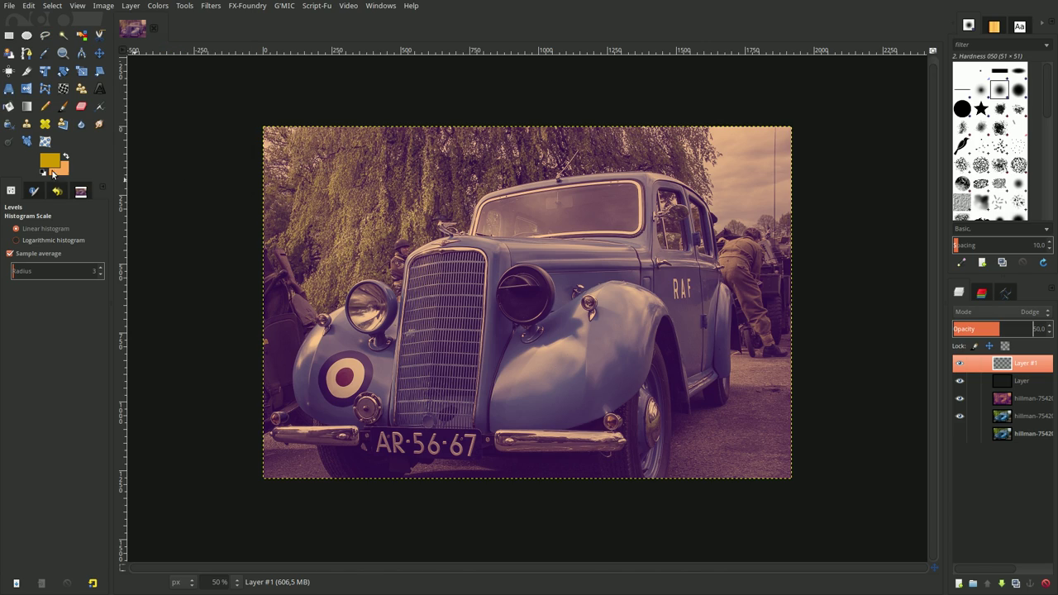
pyautogui.moveTo(48, 157); pyautogui.dragTo(408, 217)
pyautogui.moveTo(406, 215); pyautogui.dragTo(406, 213)
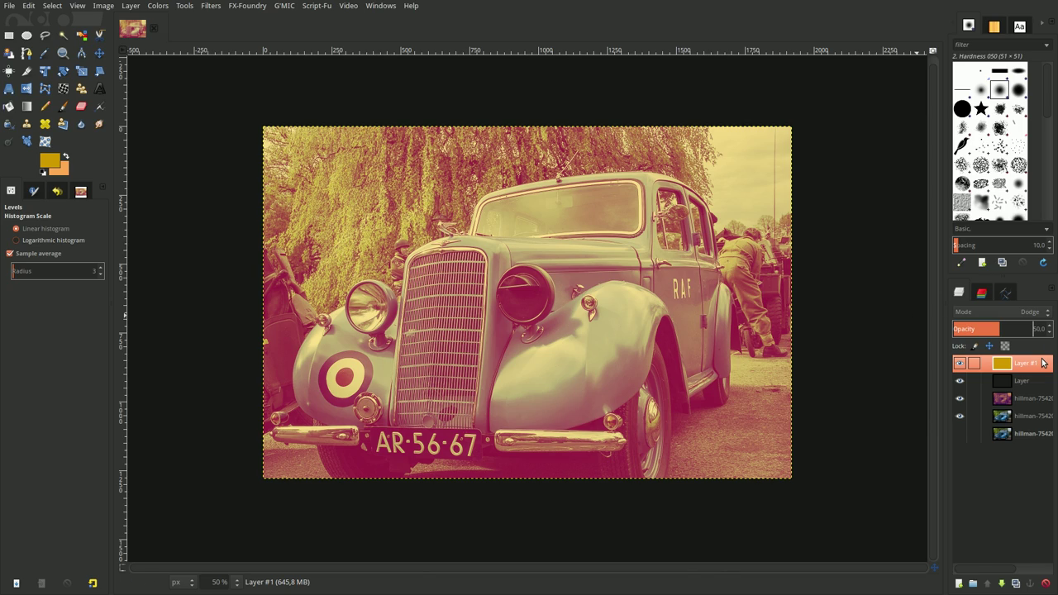
pyautogui.click(983, 294)
pyautogui.click(958, 293)
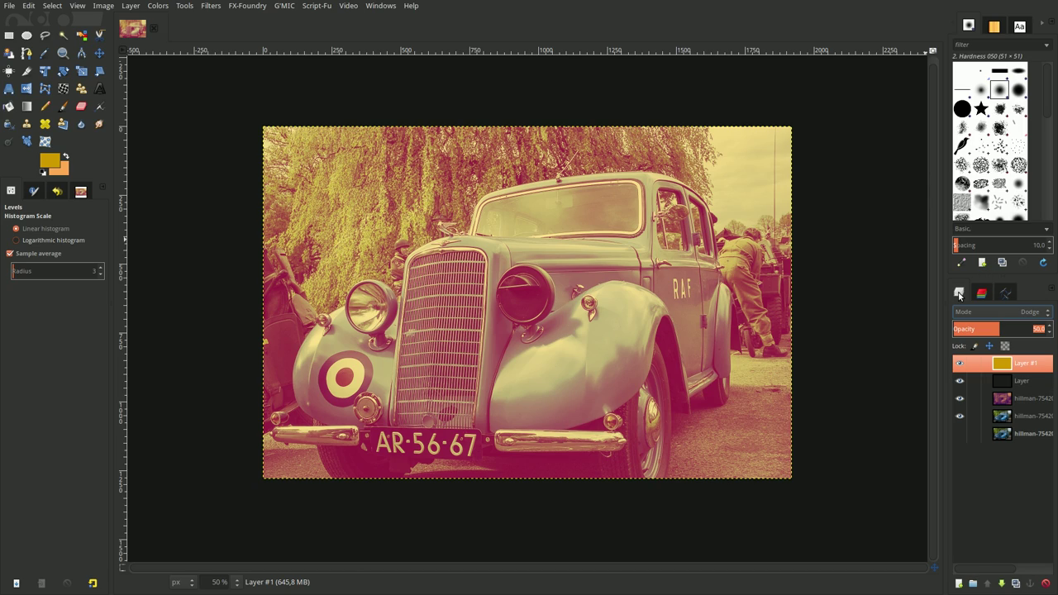
pyautogui.click(1026, 384)
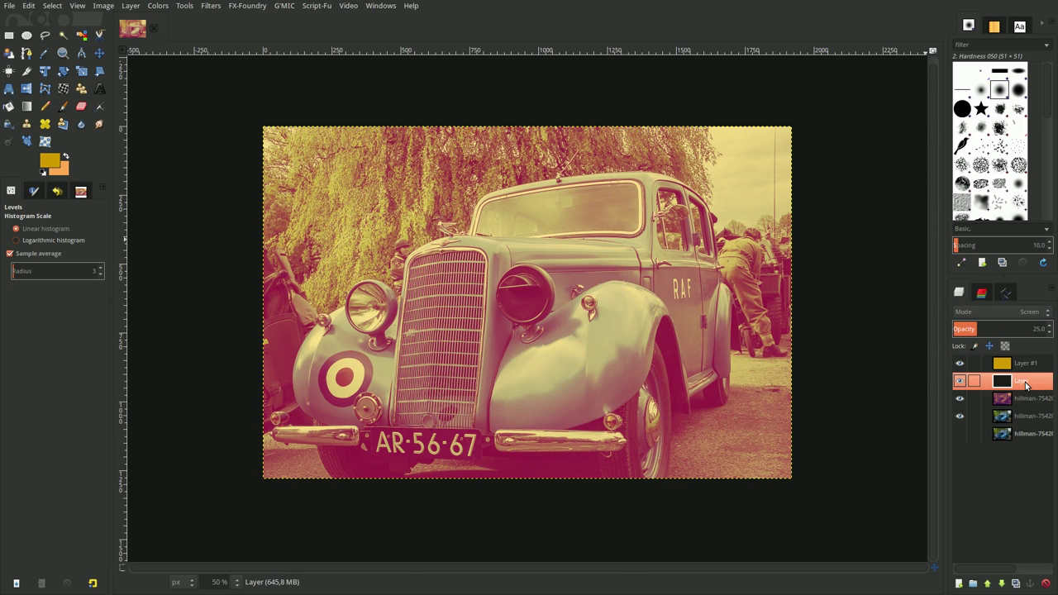
# Step: Add a layer mask to Layer initialised from the Selection Mask copy channel
pyautogui.rightClick(1026, 384)
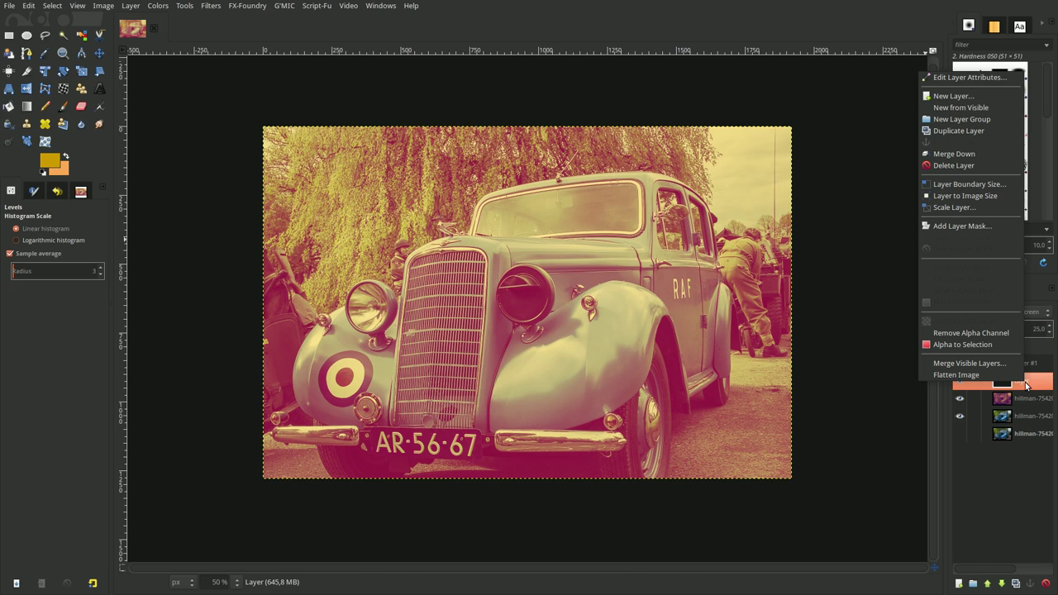
pyautogui.click(996, 227)
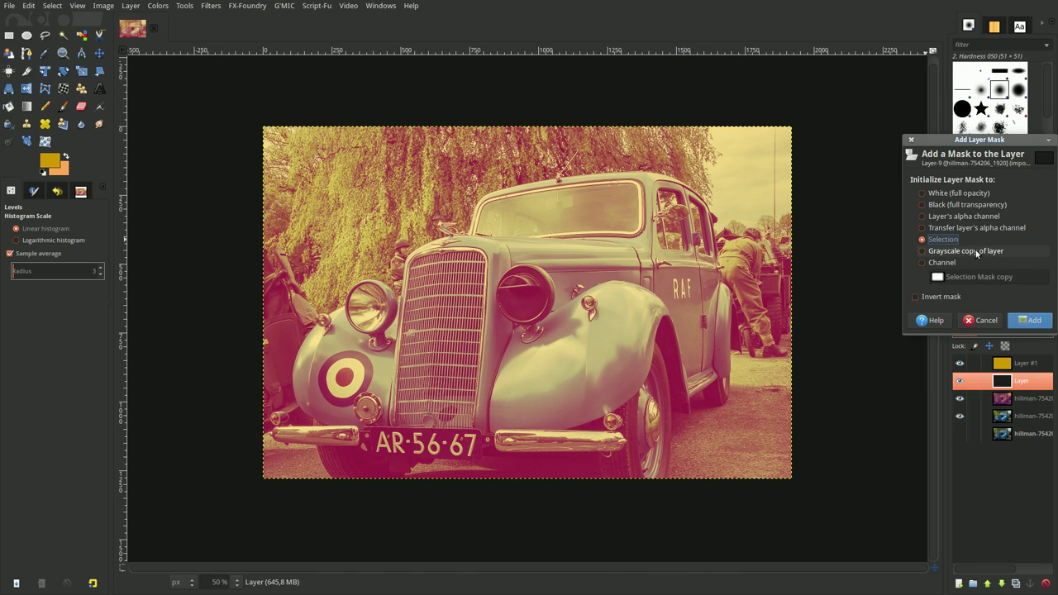
pyautogui.click(978, 262)
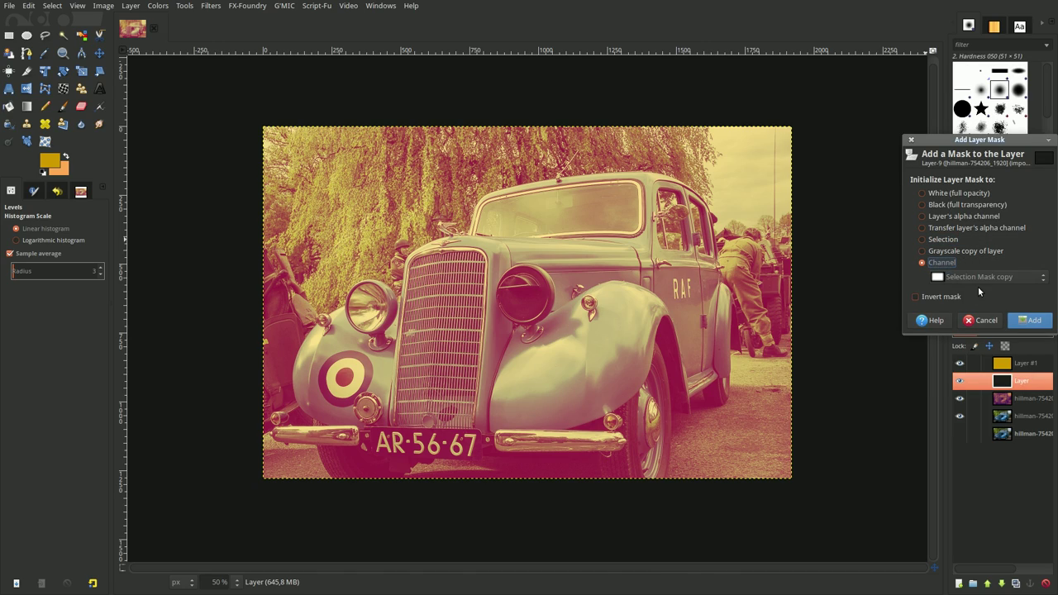
pyautogui.click(1037, 322)
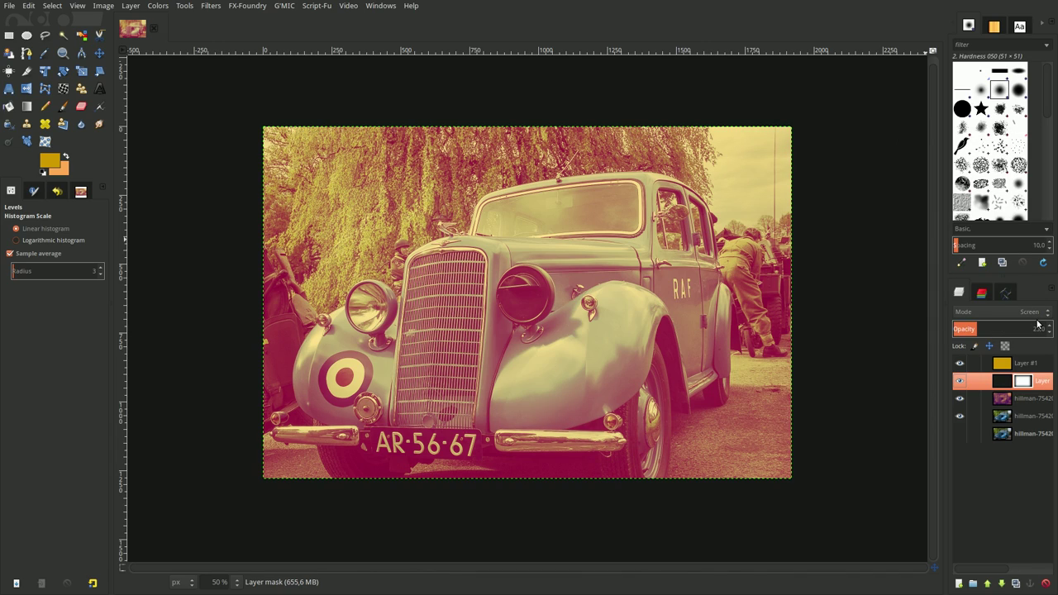
# Step: Add the same Selection Mask copy channel mask to Layer #1
pyautogui.click(1023, 368)
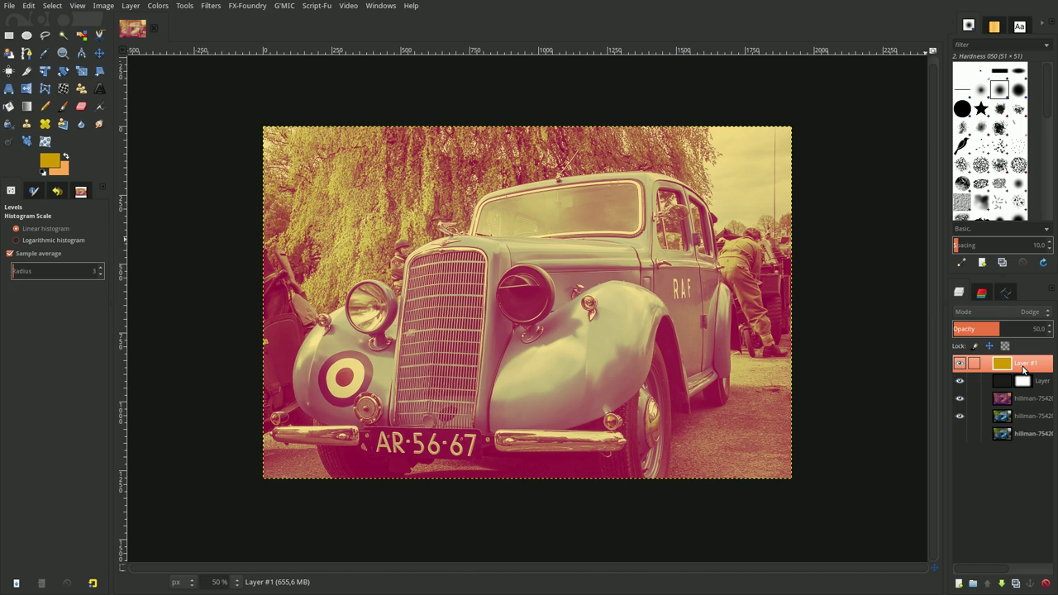
pyautogui.rightClick(1024, 368)
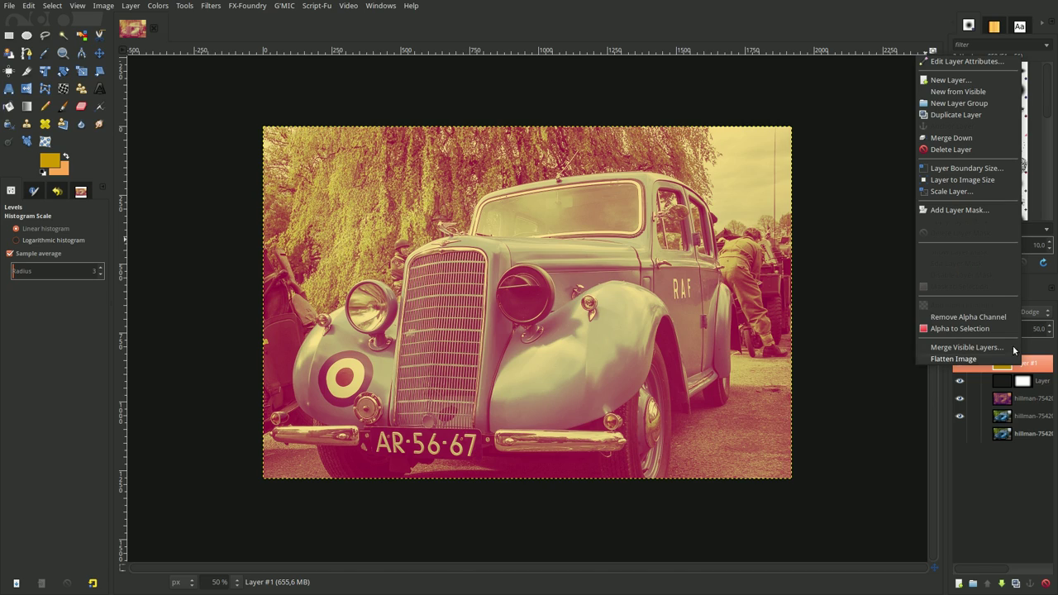
pyautogui.click(982, 211)
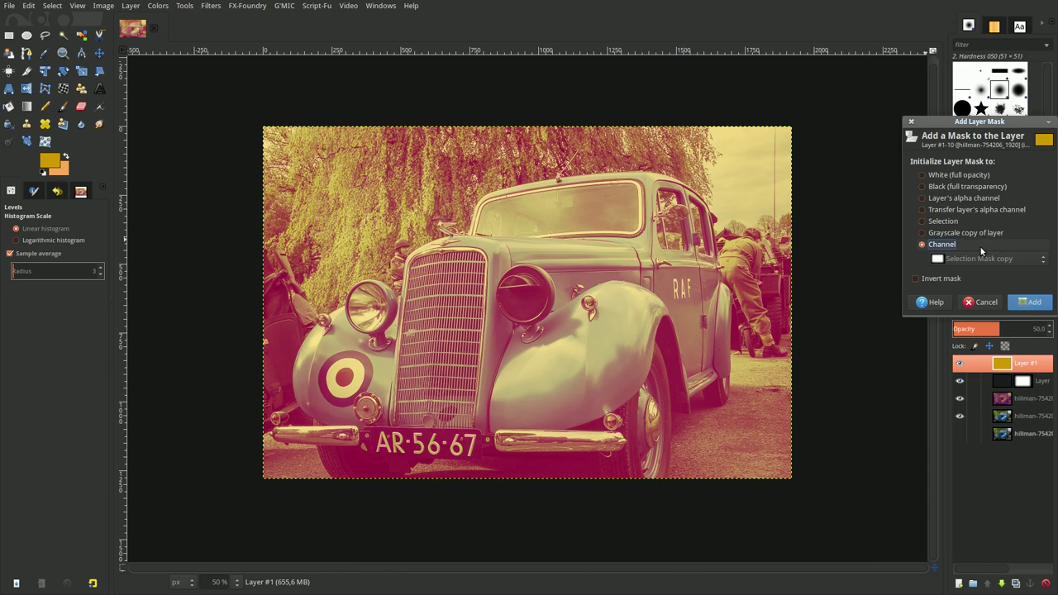
pyautogui.click(1025, 299)
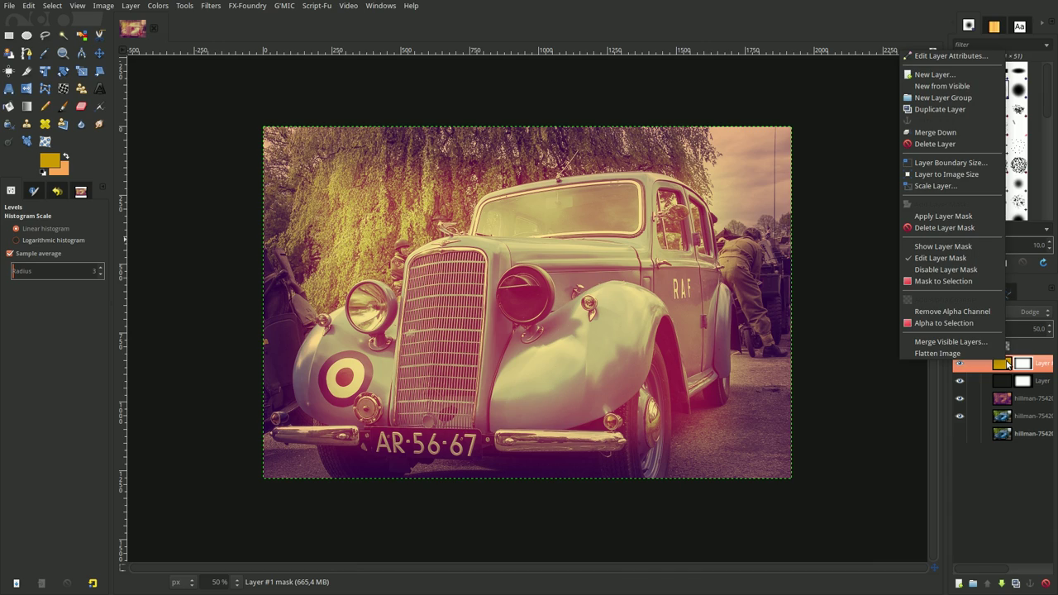
# Step: Merge all visible toning layers into a single layer
pyautogui.rightClick(1009, 364)
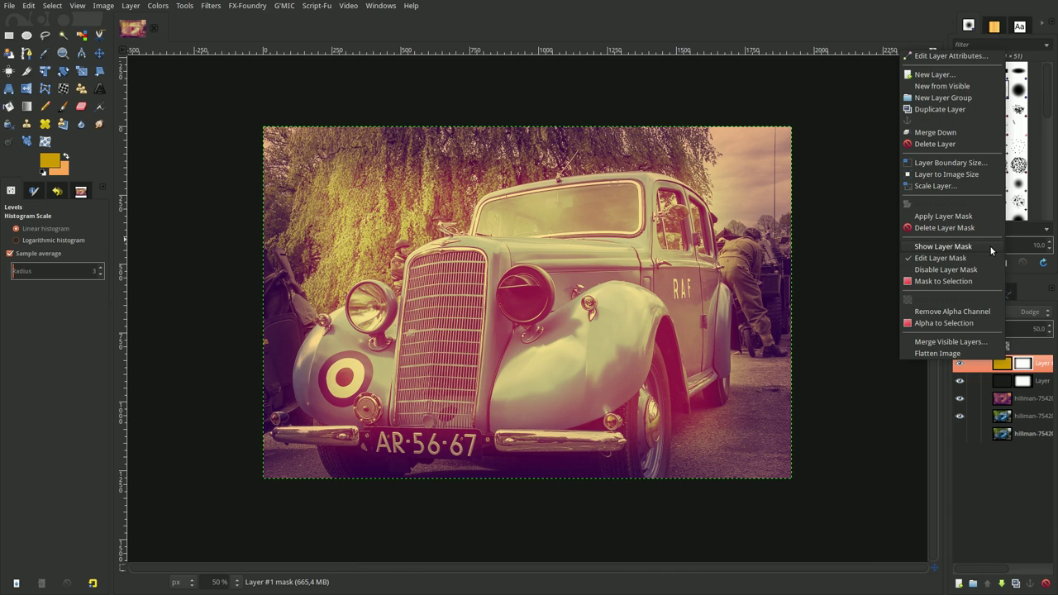
pyautogui.click(950, 341)
pyautogui.click(998, 411)
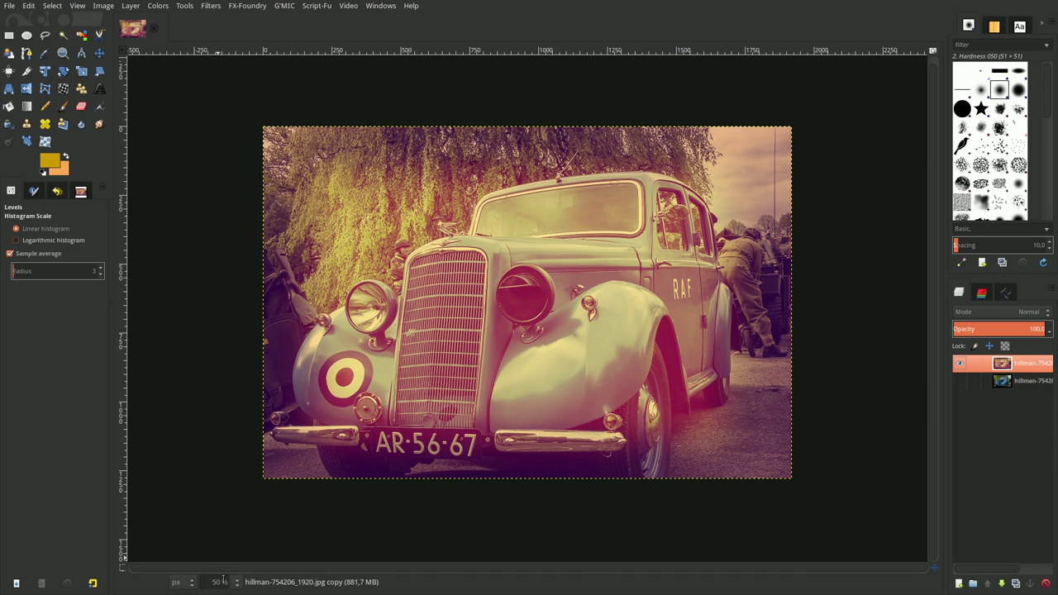
# Step: Compare the tinted layer against the original, set zoom to 50%, and reset colours to black and white
pyautogui.moveTo(213, 583); pyautogui.dragTo(228, 583)
pyautogui.write('65')
pyautogui.press('Return')
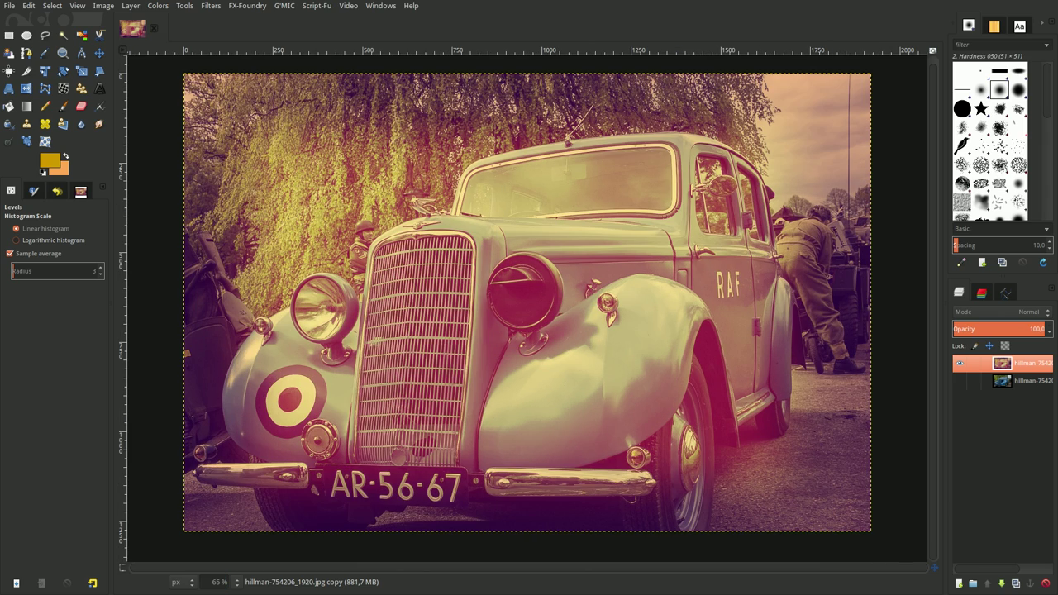
pyautogui.click(959, 380)
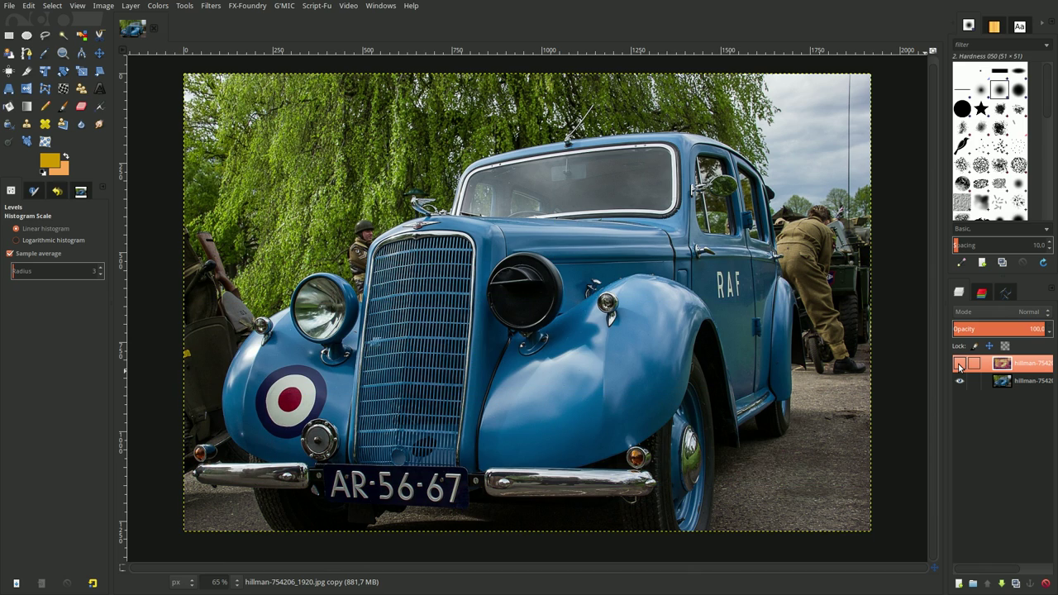
pyautogui.click(958, 364)
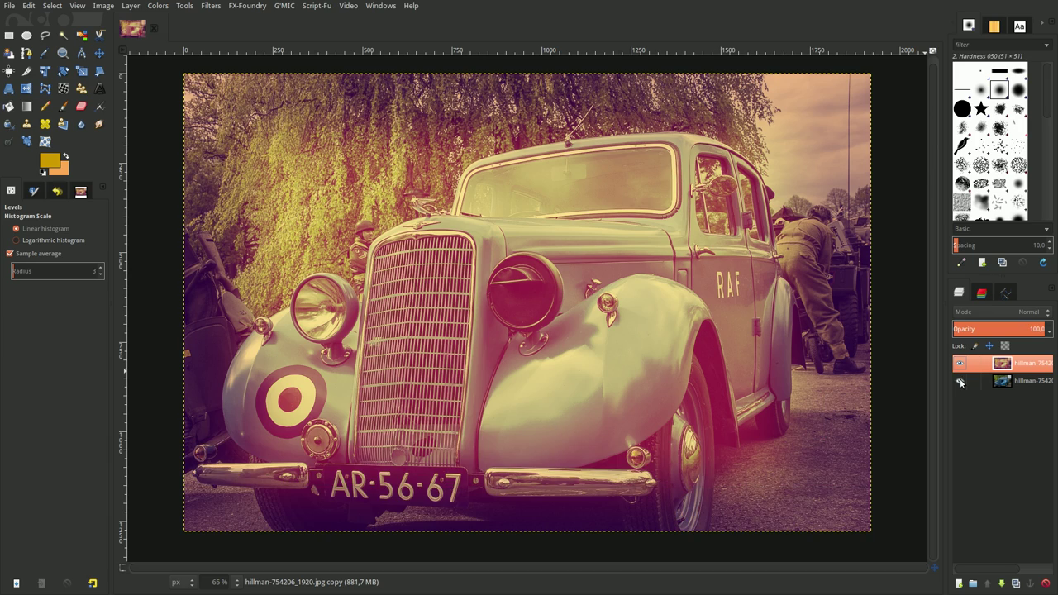
pyautogui.click(237, 582)
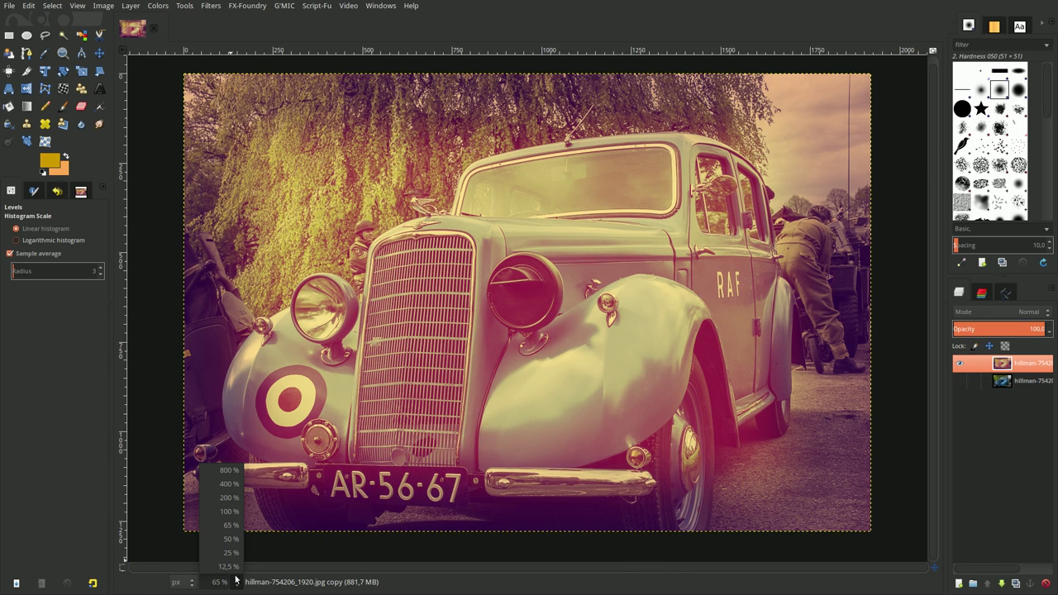
pyautogui.click(228, 538)
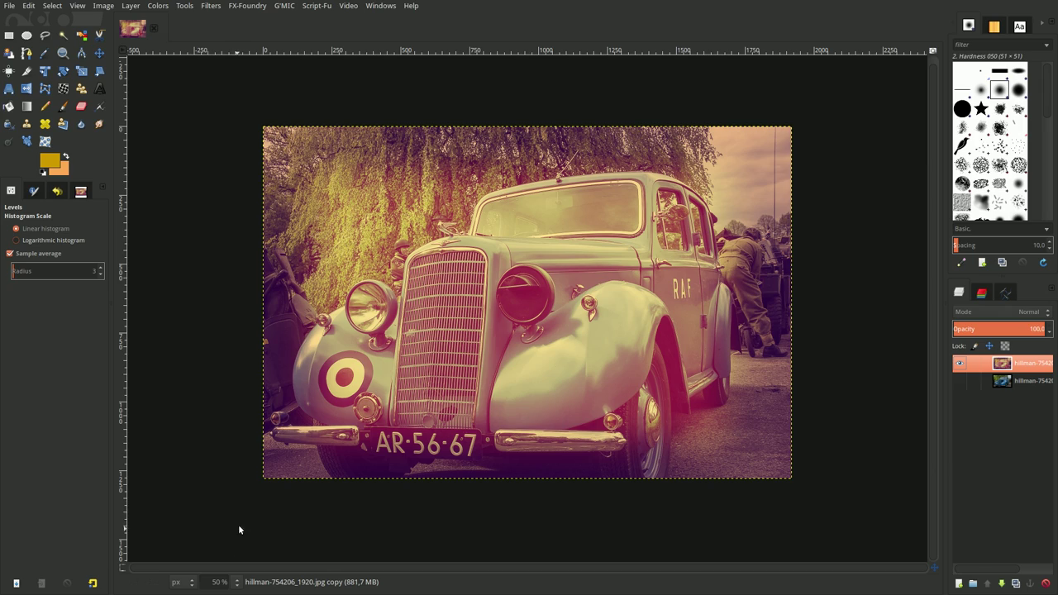
pyautogui.click(44, 172)
# Step: Draw a rectangle selection enclosing the whole car photo
pyautogui.click(9, 35)
pyautogui.moveTo(256, 118); pyautogui.dragTo(791, 490)
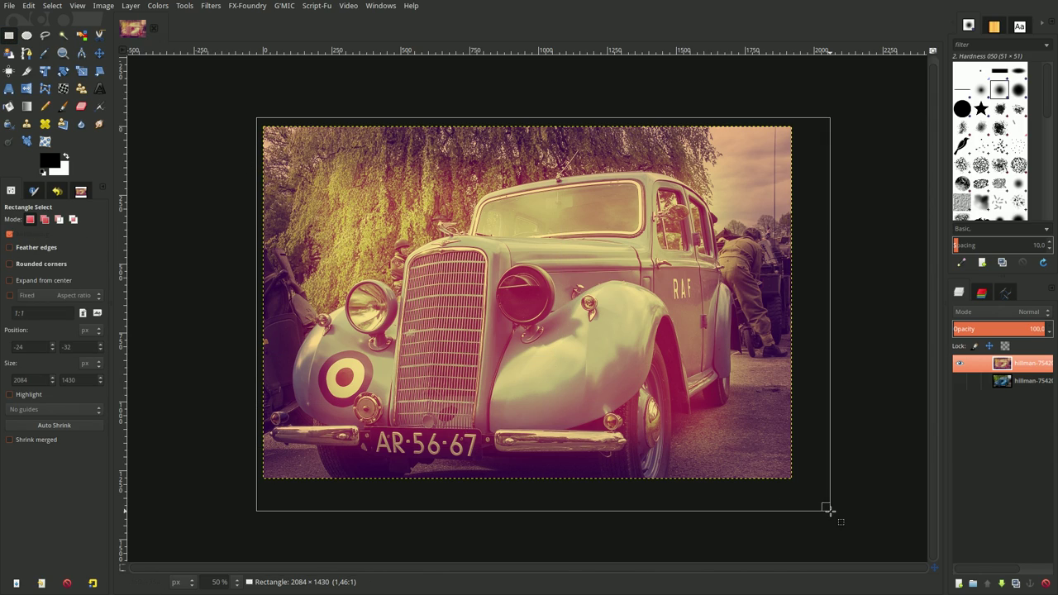
pyautogui.click(608, 349)
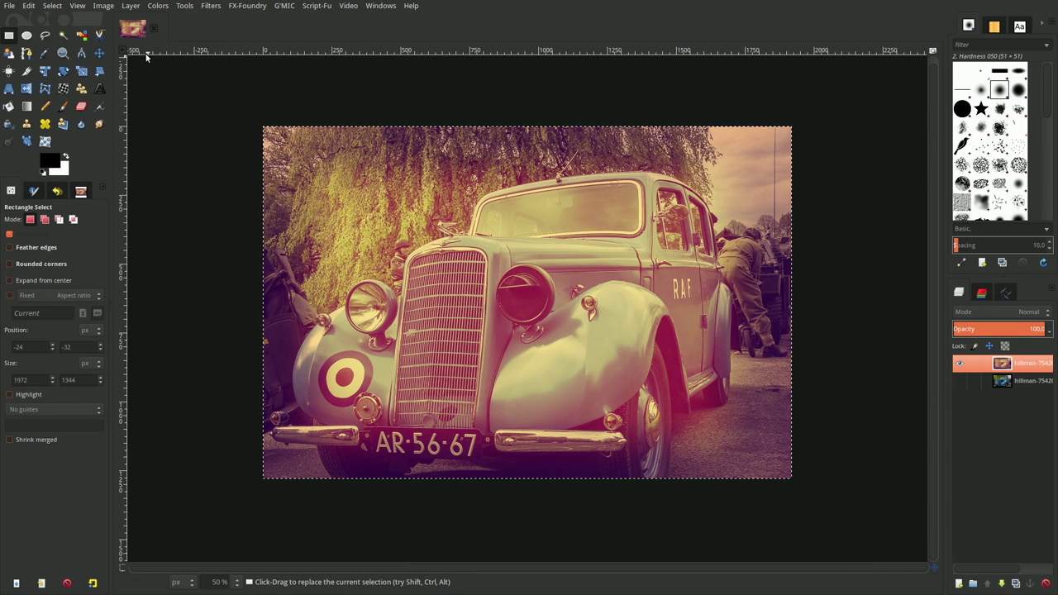
# Step: Convert the rectangle into a Border selection band along the photo's edges, redoing after one undo
pyautogui.click(53, 7)
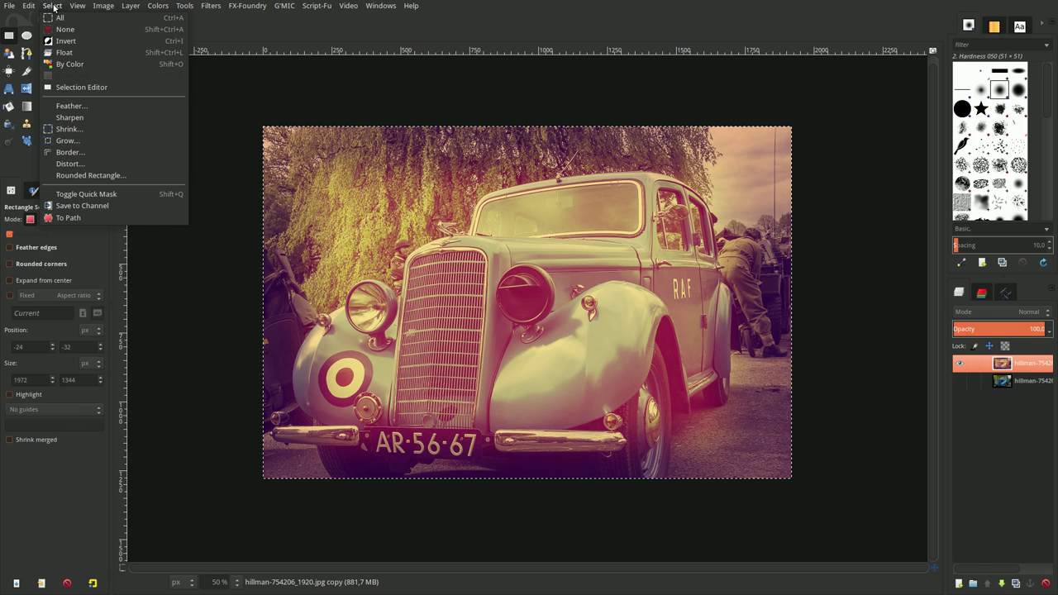
pyautogui.click(65, 153)
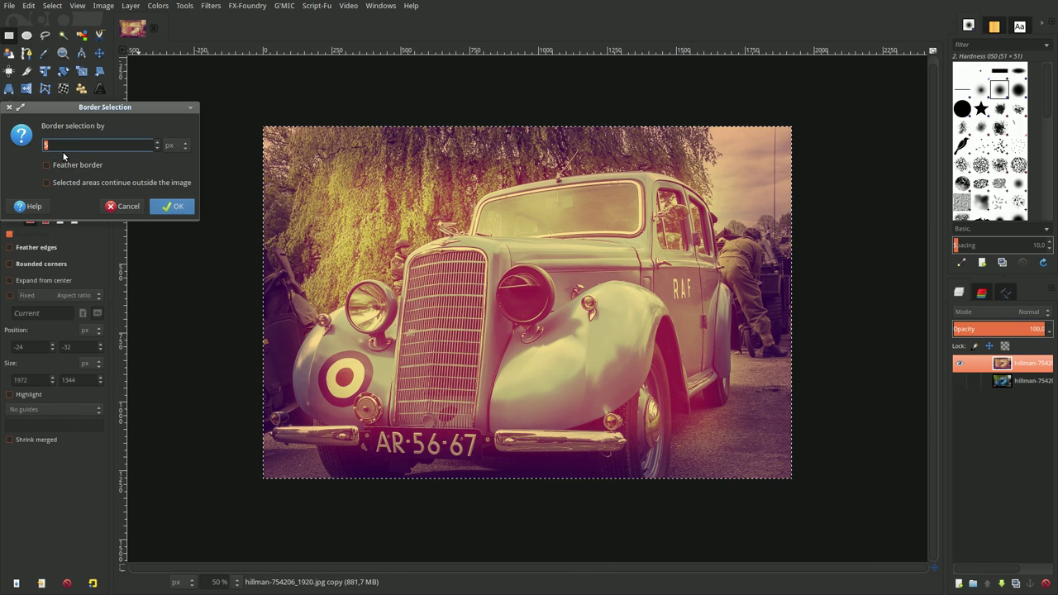
pyautogui.click(170, 205)
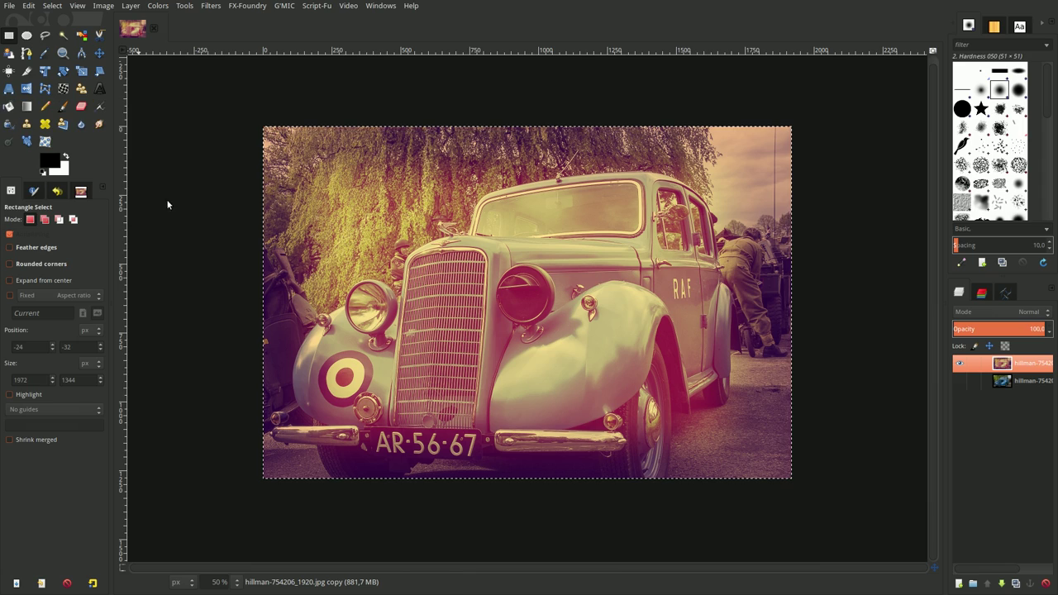
pyautogui.click(30, 8)
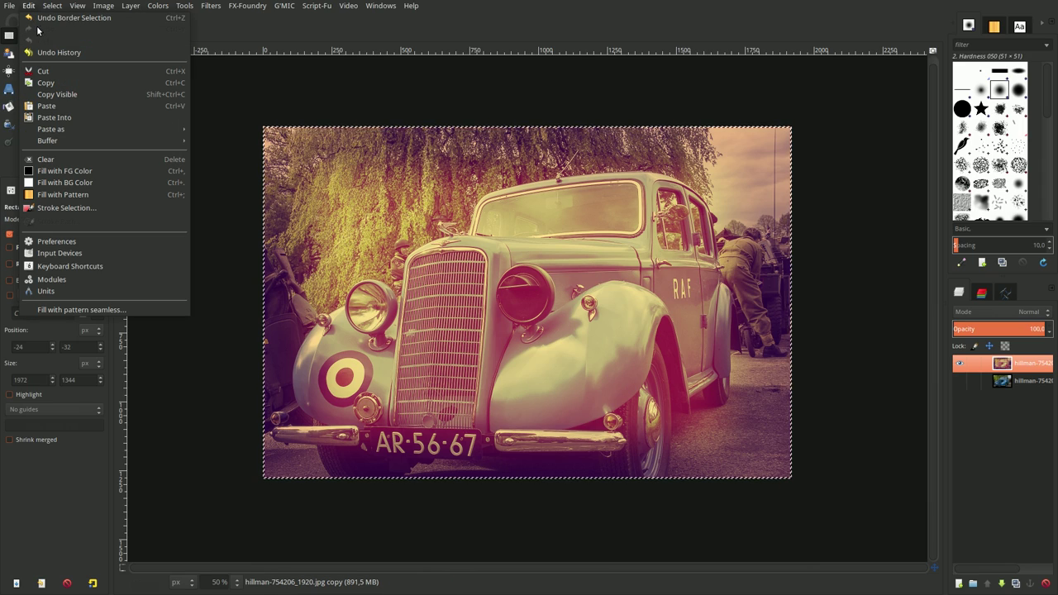
pyautogui.click(43, 19)
pyautogui.click(31, 7)
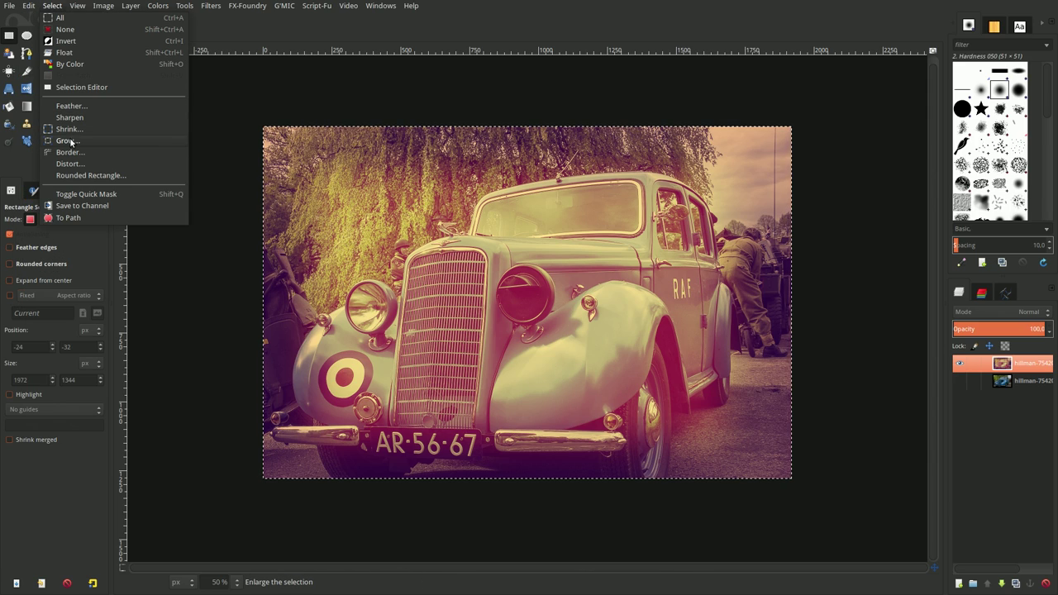
pyautogui.click(70, 152)
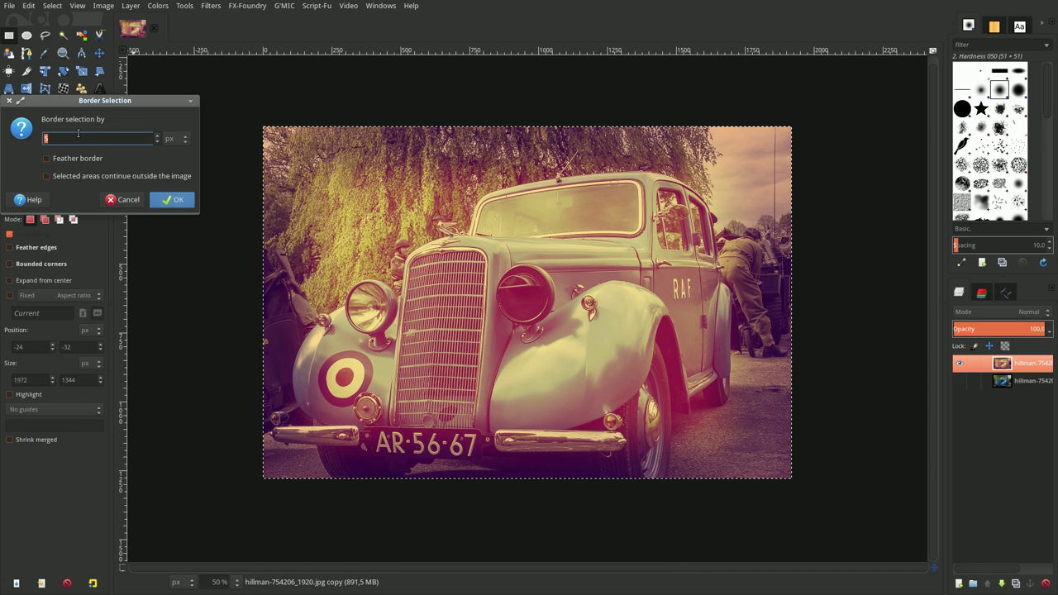
pyautogui.write('25')
pyautogui.click(172, 199)
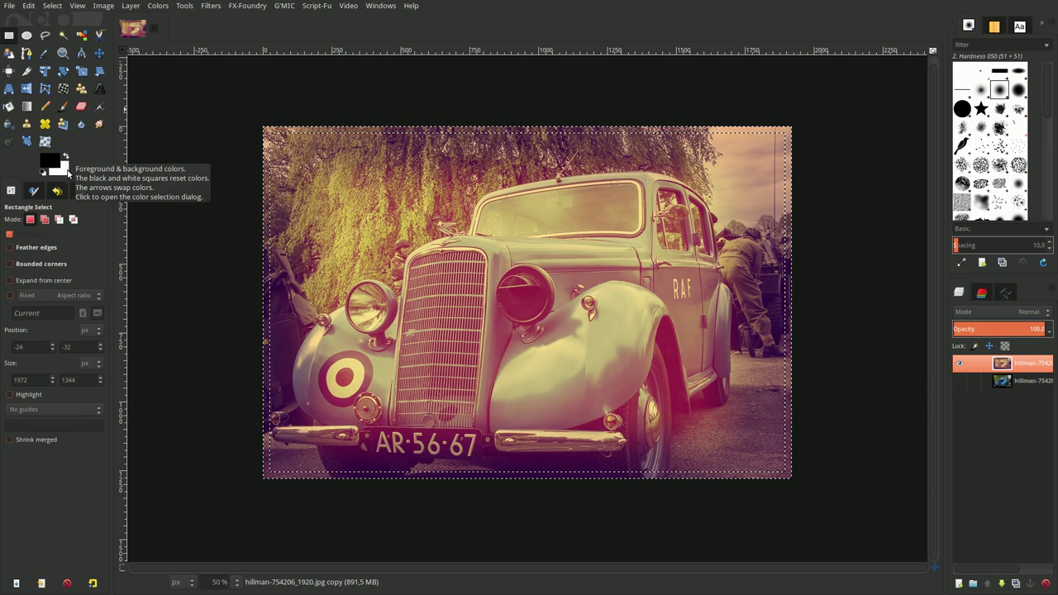
# Step: Paint the border band white with a size-256 Paintbrush, then clear the selection
pyautogui.click(67, 159)
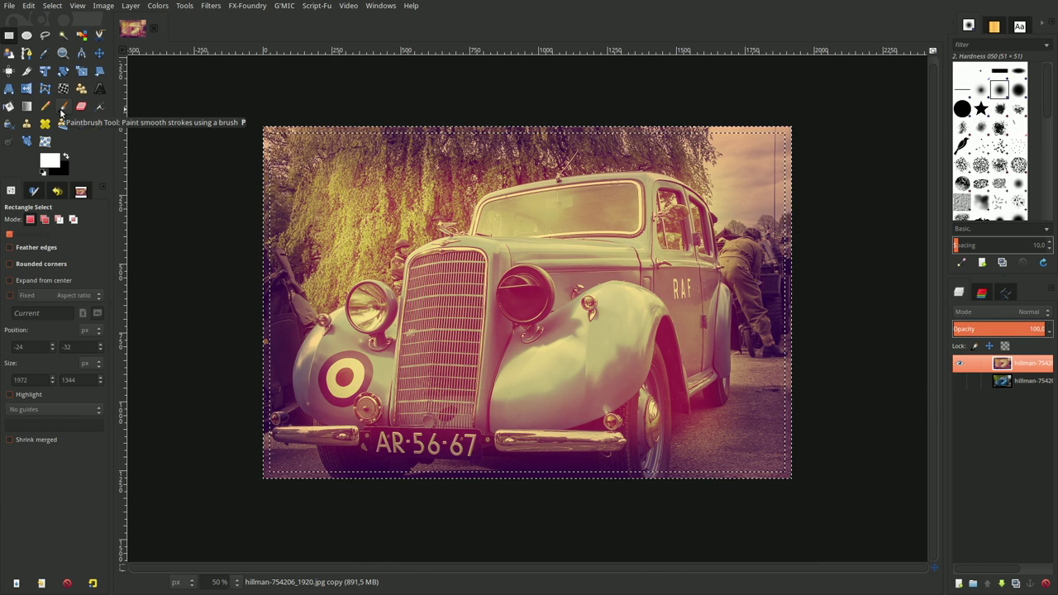
pyautogui.click(62, 106)
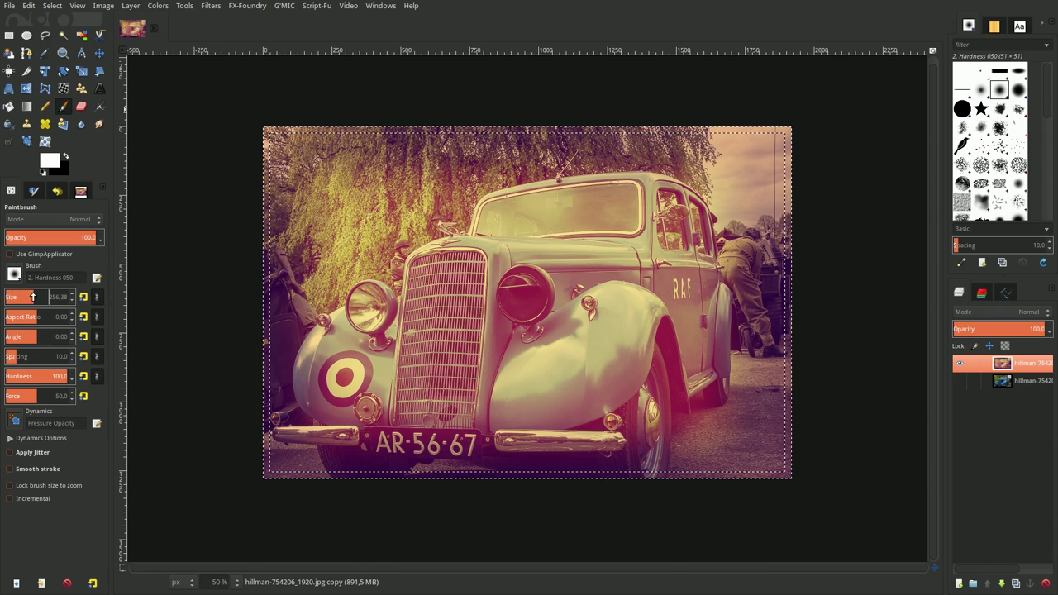
pyautogui.click(33, 297)
pyautogui.moveTo(260, 110)
pyautogui.mouseDown()
pyautogui.moveTo(779, 473)
pyautogui.moveTo(799, 176)
pyautogui.moveTo(791, 142)
pyautogui.moveTo(548, 113)
pyautogui.moveTo(209, 145)
pyautogui.mouseUp()
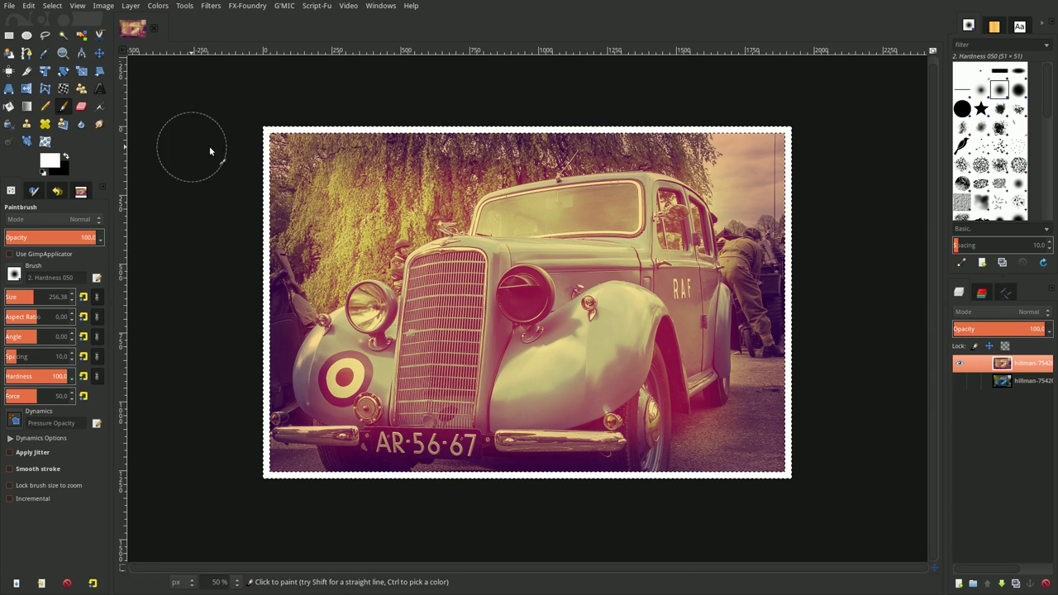
pyautogui.click(52, 6)
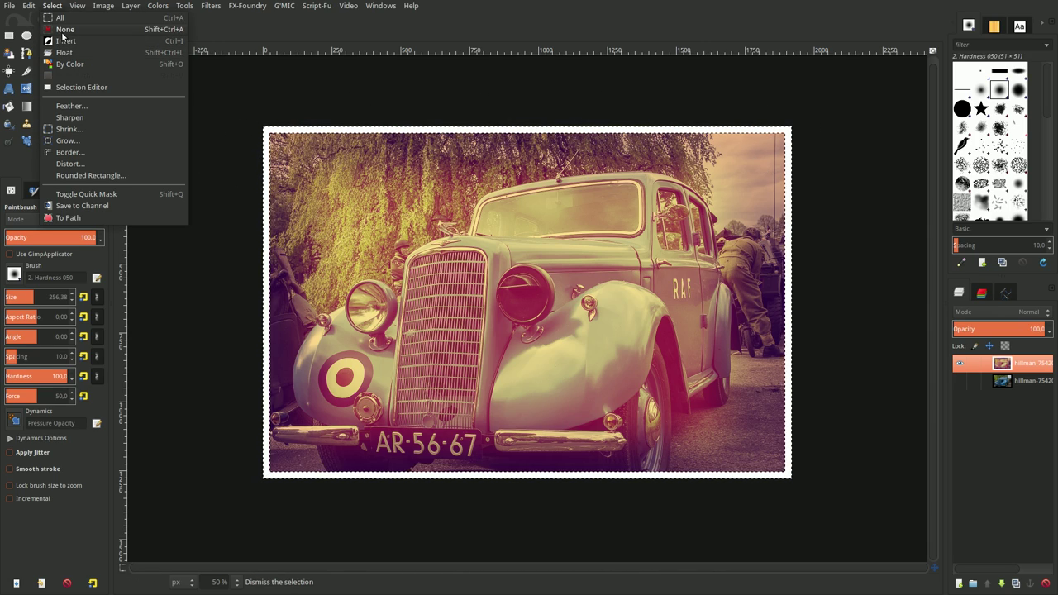
pyautogui.click(64, 41)
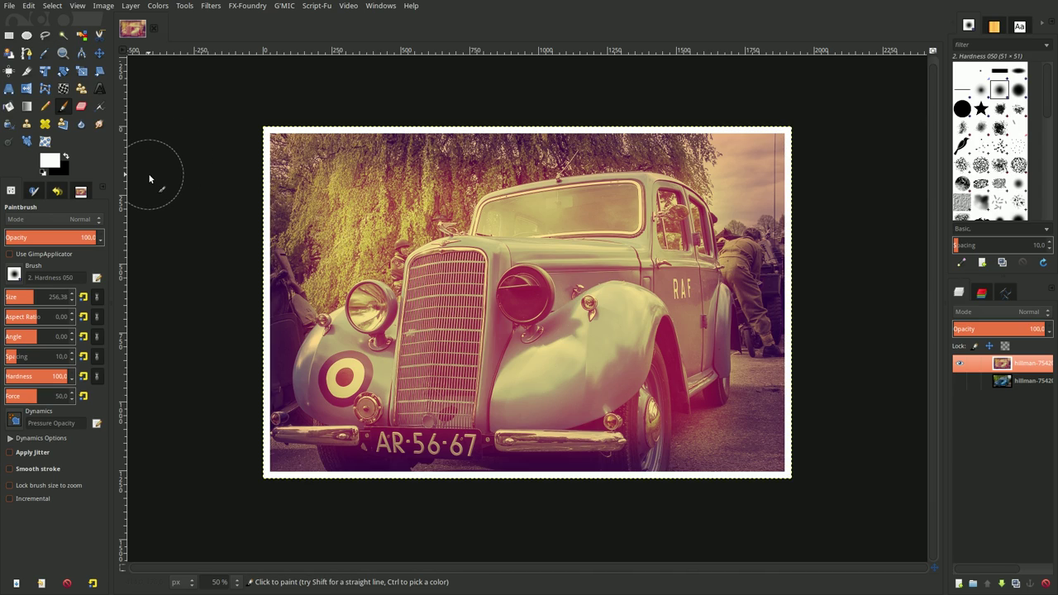